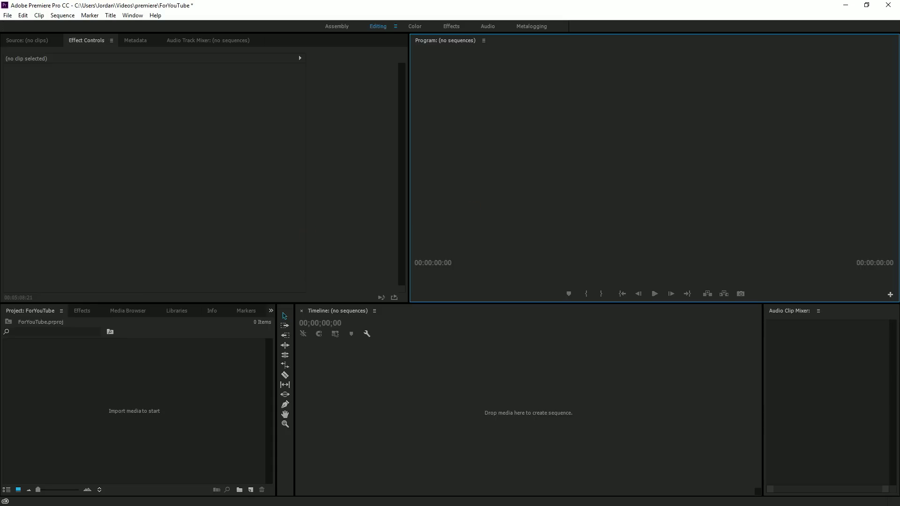
# Step: Bring the browser showing Videezy's 'Sunset nature Time Lapse' page to the front
pyautogui.moveTo(899, 58); pyautogui.dragTo(412, 0)
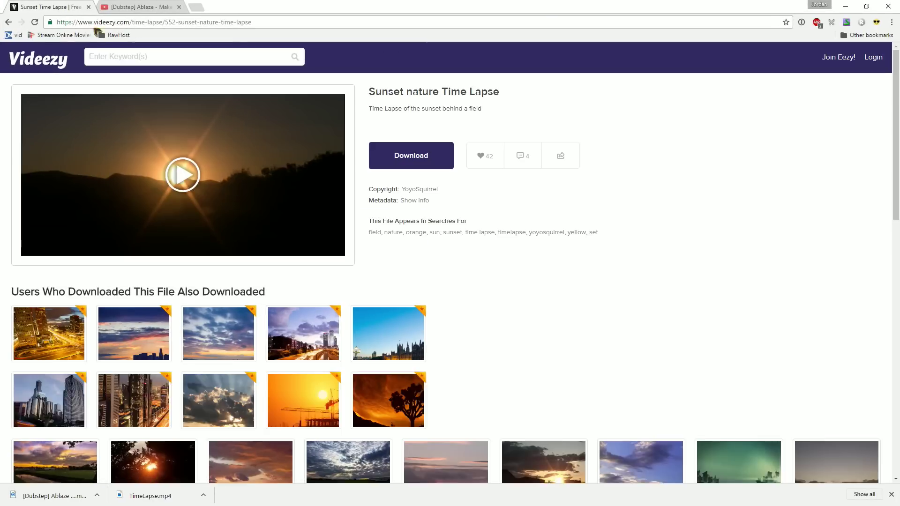
pyautogui.doubleClick(69, 75)
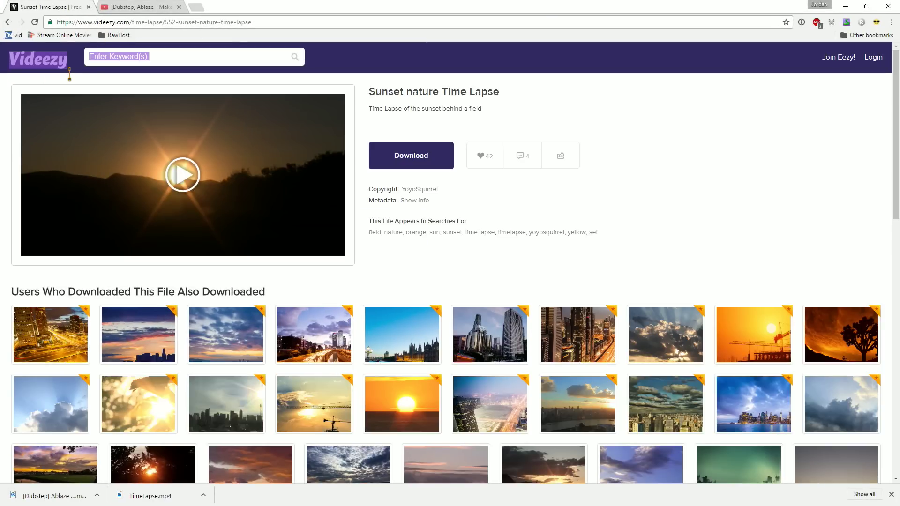
pyautogui.moveTo(94, 23); pyautogui.dragTo(131, 22)
pyautogui.click(103, 76)
pyautogui.click(107, 80)
# Step: Play the sunset time-lapse preview, restart it, and jump ahead to 00:09
pyautogui.click(171, 179)
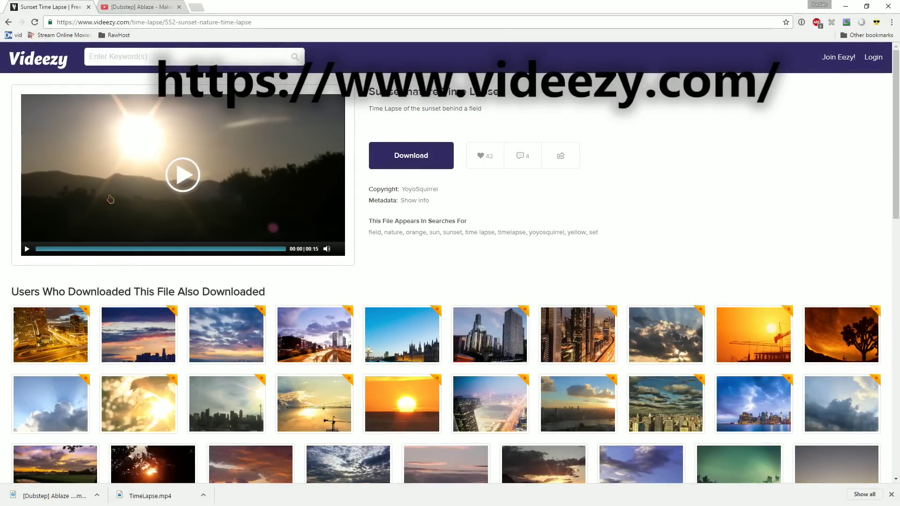
pyautogui.click(185, 180)
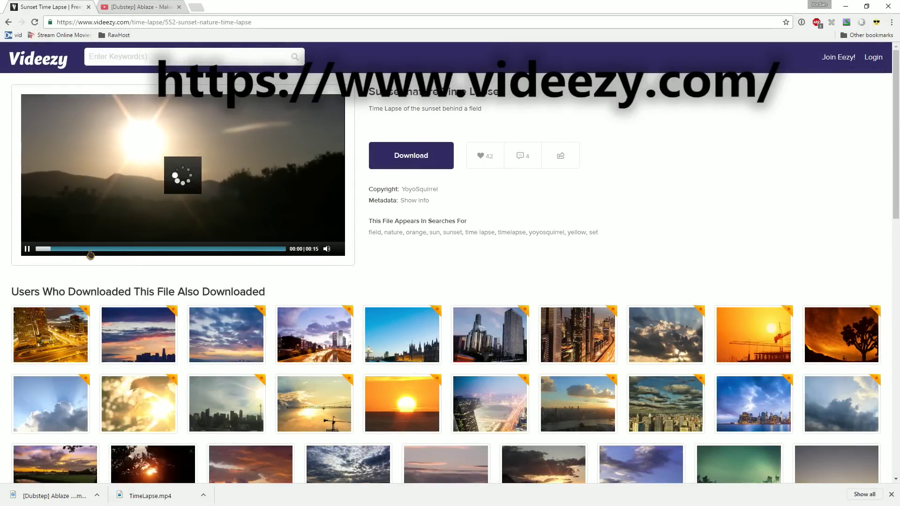
pyautogui.click(191, 254)
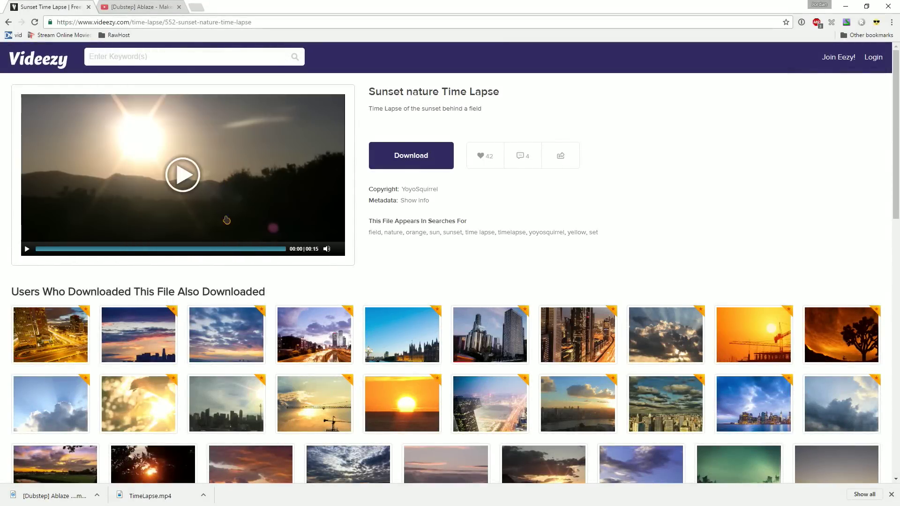
# Step: Import TimeLapse.mp4, build a TimeLapse sequence from it, and play it back from the start
pyautogui.moveTo(258, 4); pyautogui.dragTo(899, 162)
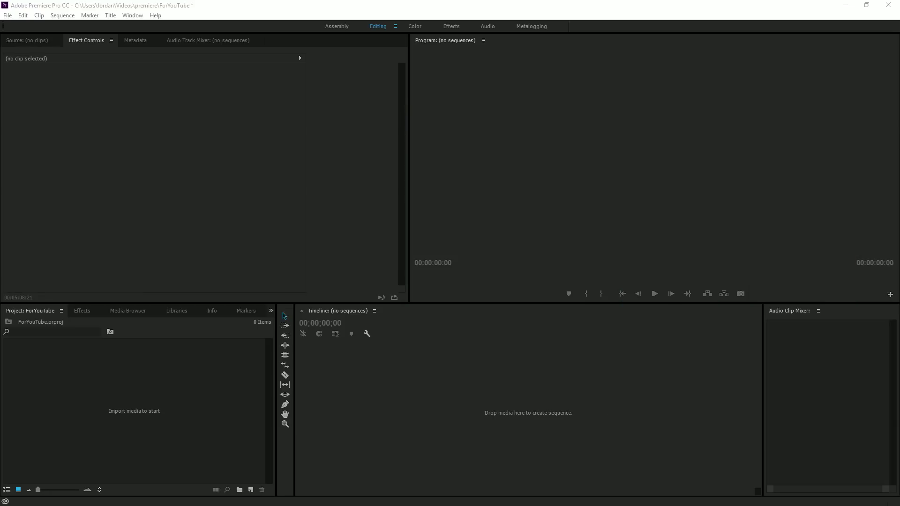
pyautogui.moveTo(899, 440); pyautogui.dragTo(141, 409)
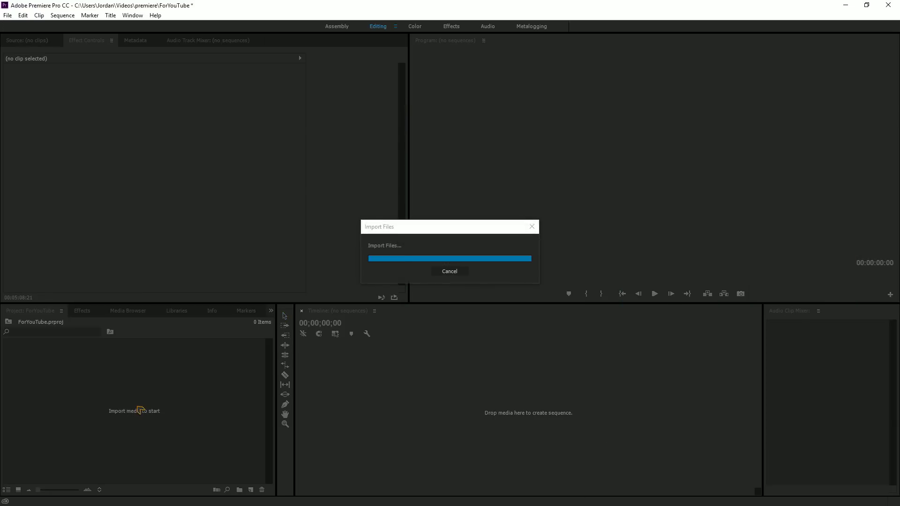
pyautogui.moveTo(84, 386); pyautogui.dragTo(378, 367)
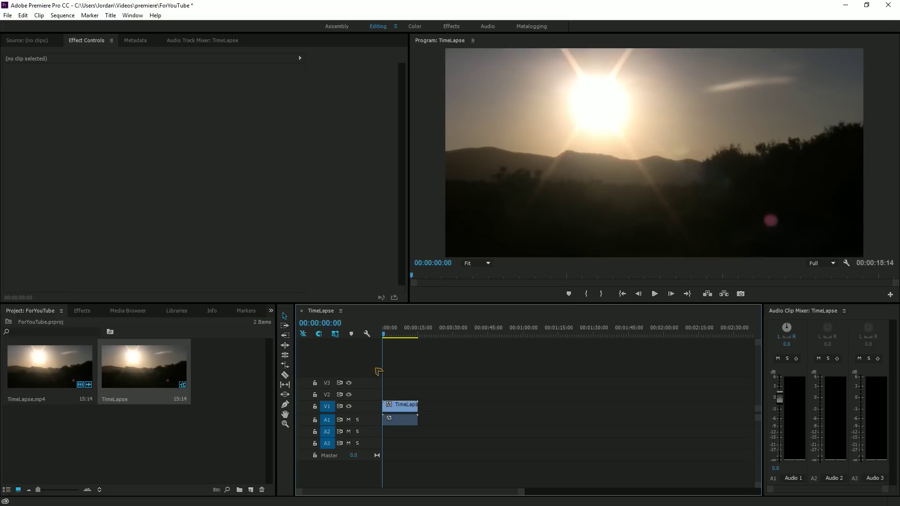
pyautogui.press('space')
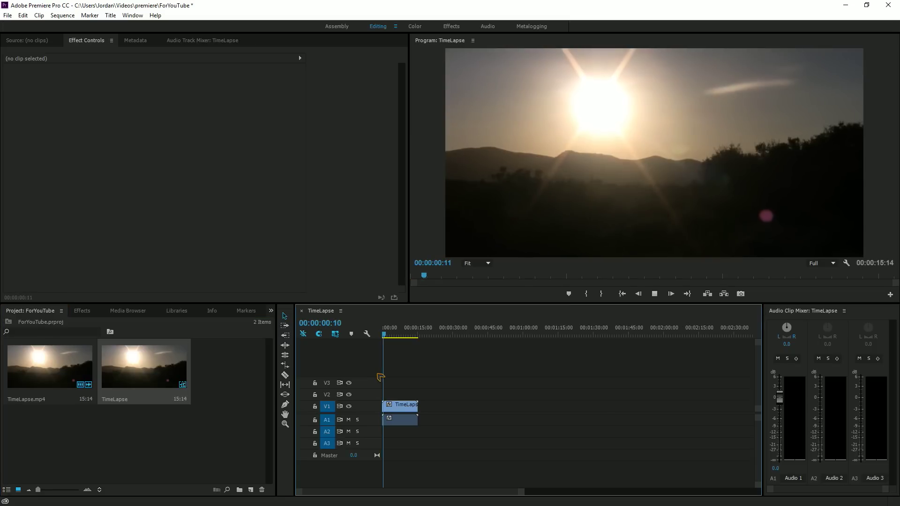
pyautogui.press('space')
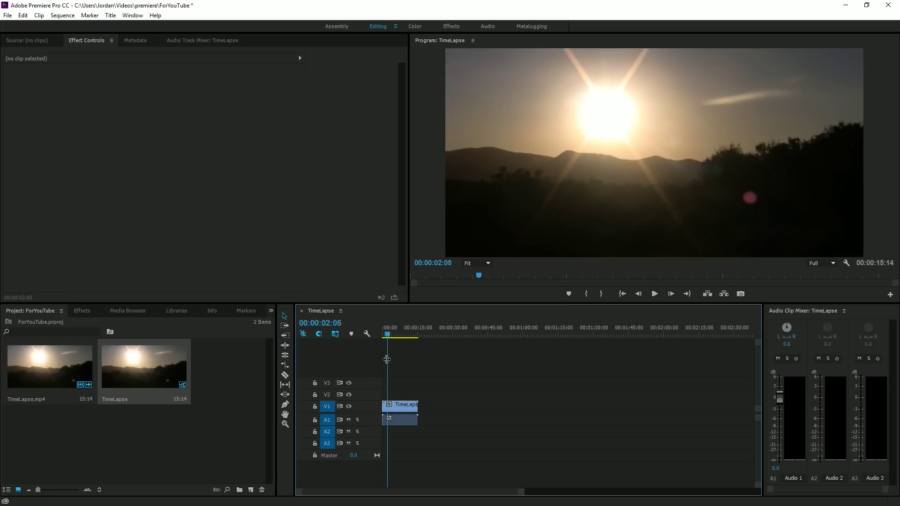
pyautogui.press('Home')
# Step: Create a new 1280x640, 25 fps title over the footage
pyautogui.rightClick(207, 401)
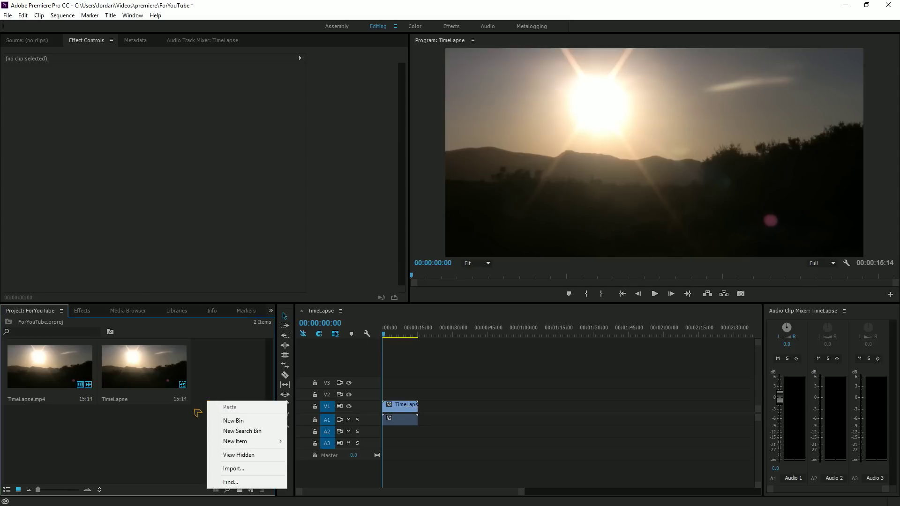
pyautogui.moveTo(243, 443)
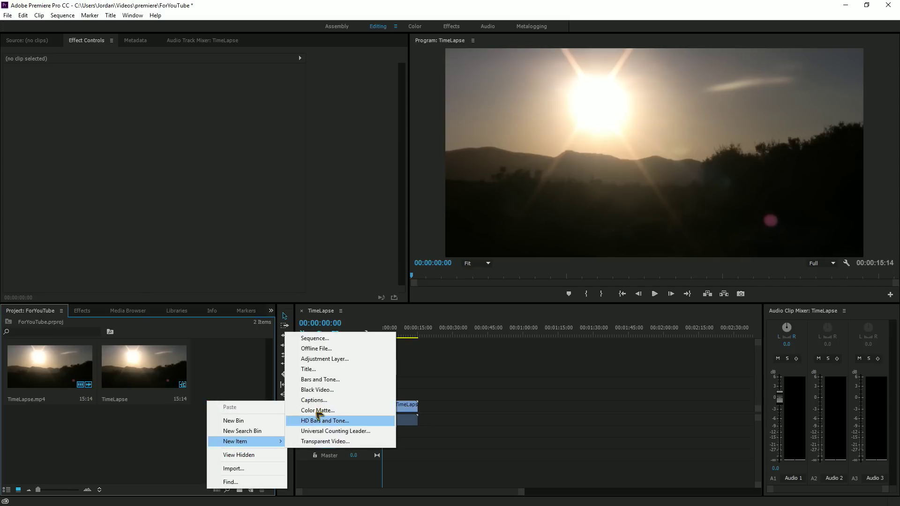
pyautogui.click(314, 373)
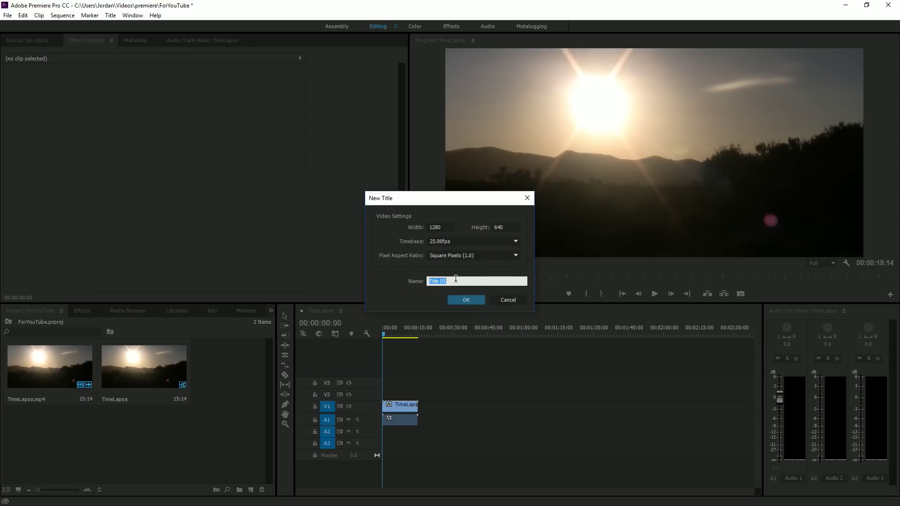
pyautogui.write('T')
pyautogui.press('Return')
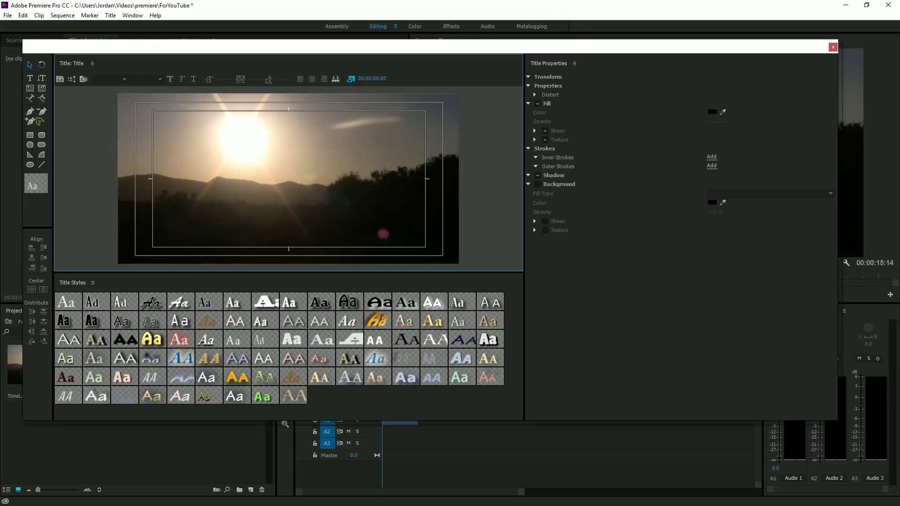
# Step: Type the creator's handle plus 'Presents Something' and set it in Mohave Bold
pyautogui.click(29, 78)
pyautogui.click(211, 171)
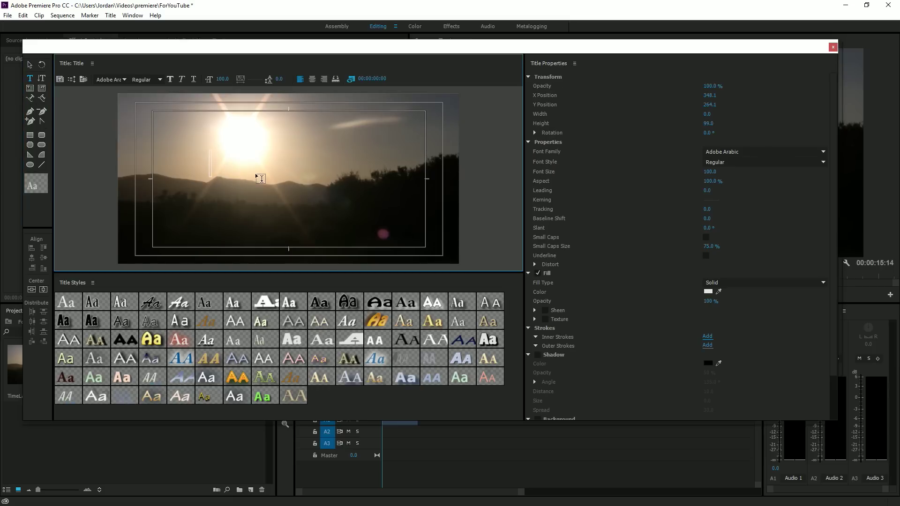
pyautogui.write('JordanLot')
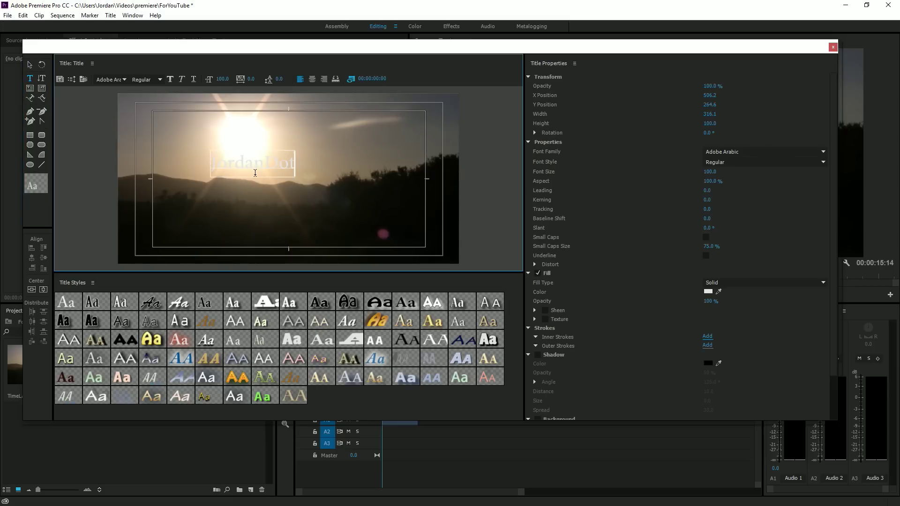
pyautogui.write('PNG Prese')
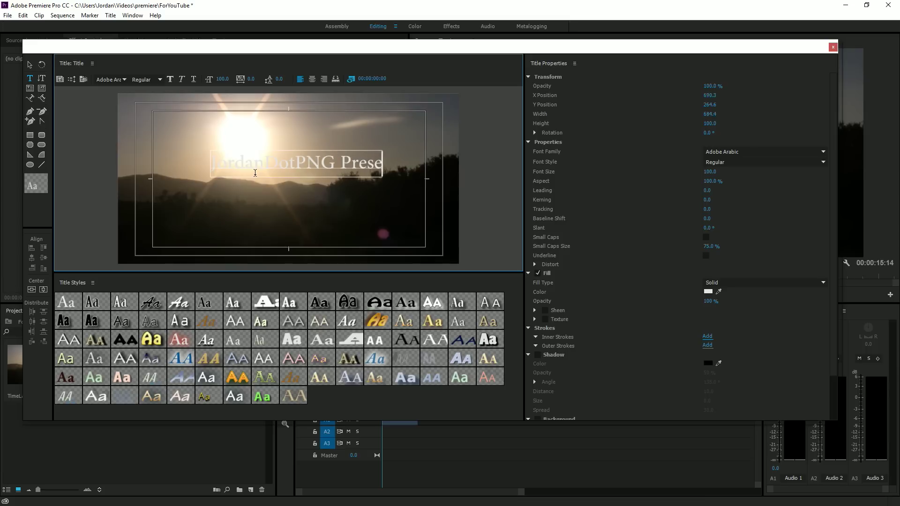
pyautogui.write('nts Something')
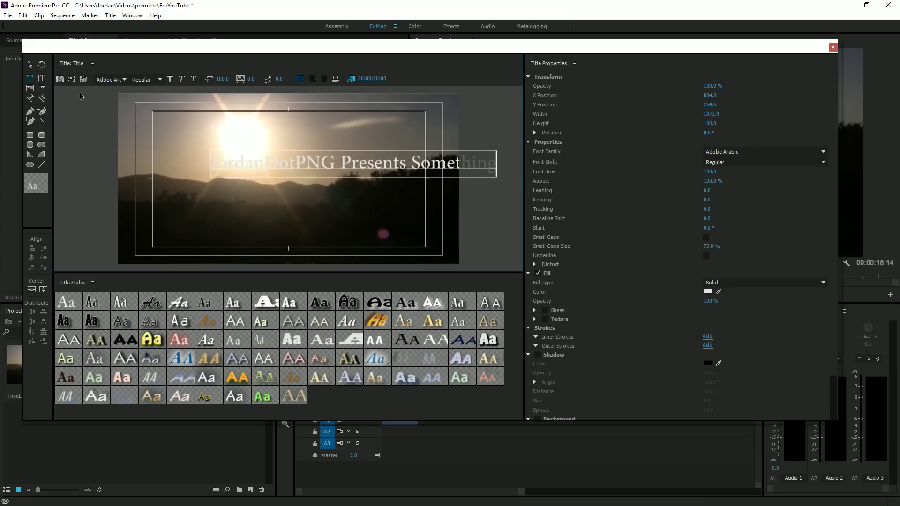
pyautogui.hotkey('ctrl', 'a')
pyautogui.click(114, 79)
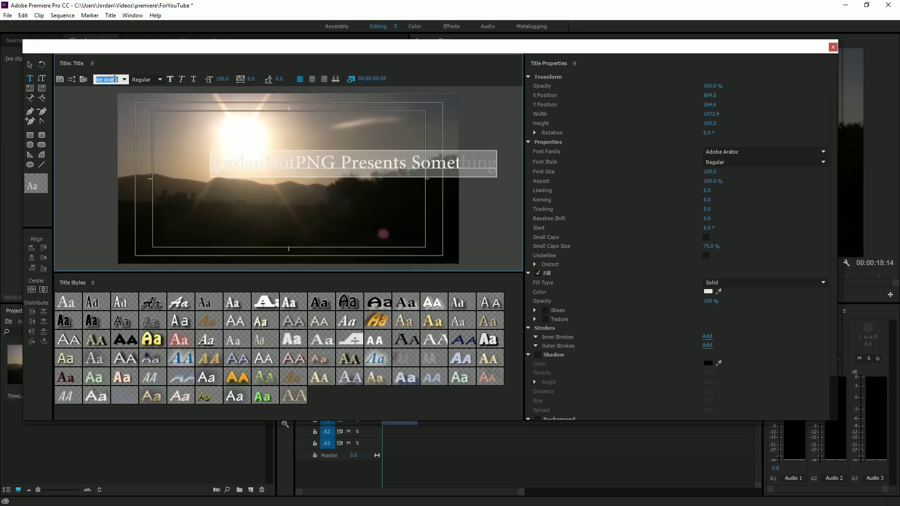
pyautogui.write('Mohave')
pyautogui.press('Return')
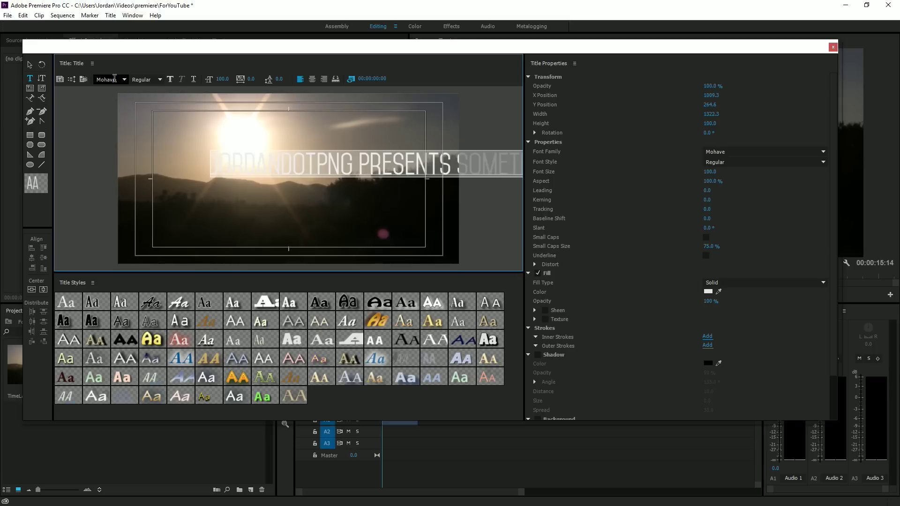
pyautogui.click(160, 80)
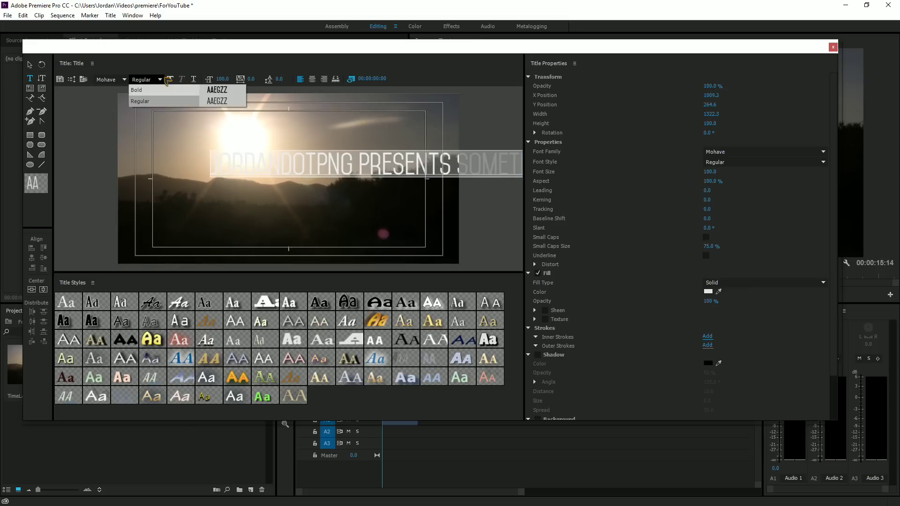
pyautogui.click(141, 90)
# Step: Set the title text to size 81, then reposition it and narrow it slightly to 95.2% aspect
pyautogui.press('v')
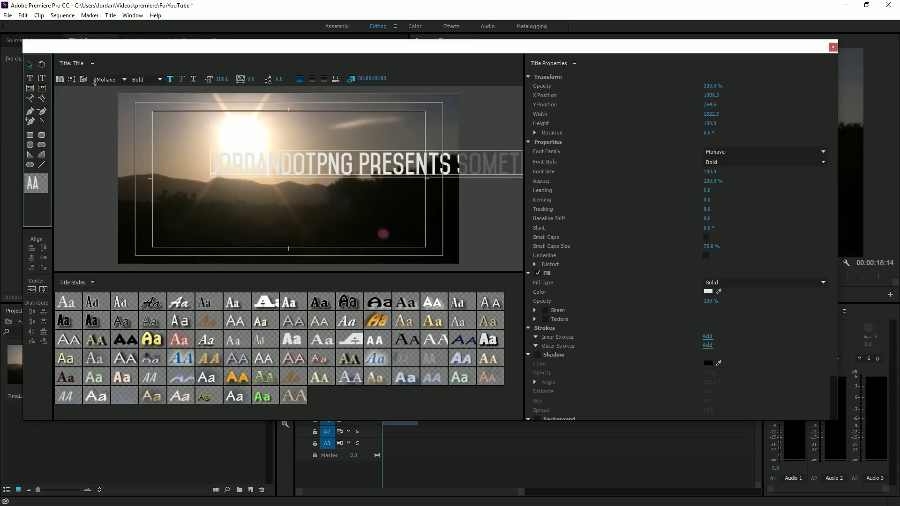
pyautogui.moveTo(426, 166); pyautogui.dragTo(355, 160)
pyautogui.doubleClick(344, 158)
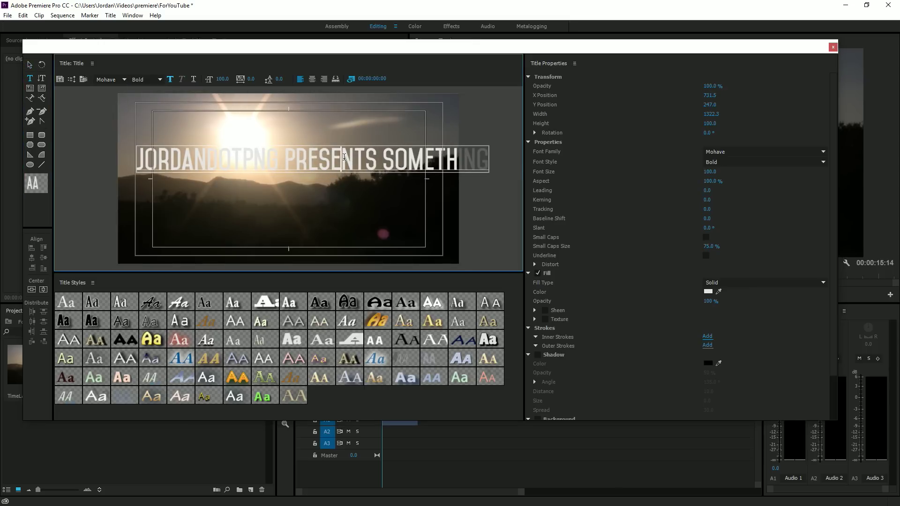
pyautogui.hotkey('ctrl', 'a')
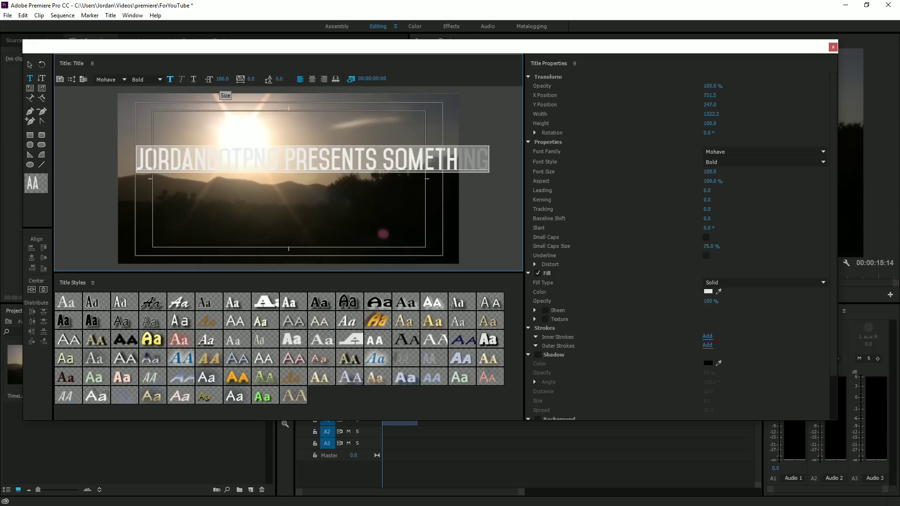
pyautogui.moveTo(222, 79)
pyautogui.mouseDown()
pyautogui.moveTo(188, 79)
pyautogui.moveTo(211, 79)
pyautogui.mouseUp()
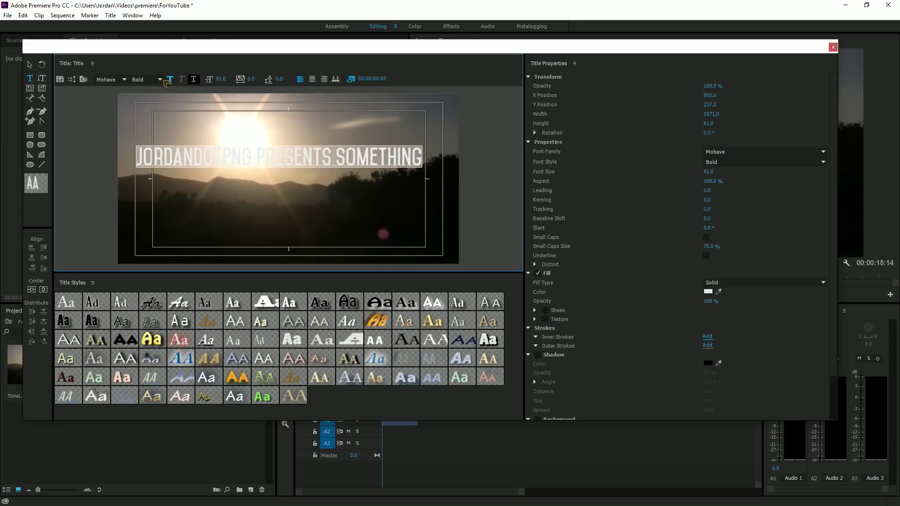
pyautogui.click(30, 65)
pyautogui.moveTo(194, 159); pyautogui.dragTo(209, 156)
pyautogui.moveTo(438, 155); pyautogui.dragTo(426, 155)
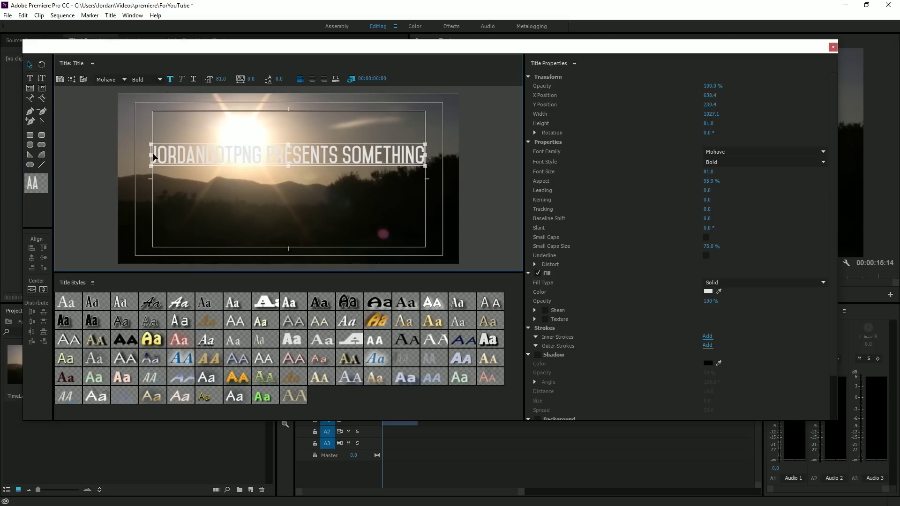
pyautogui.moveTo(153, 155); pyautogui.dragTo(154, 155)
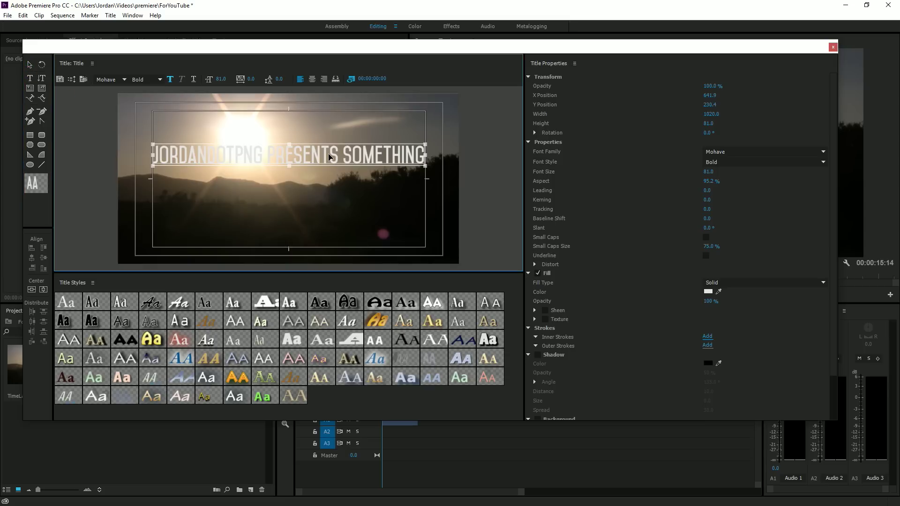
# Step: Turn on a drop shadow with distance 0 and spread 100, and centre the title vertically
pyautogui.click(540, 356)
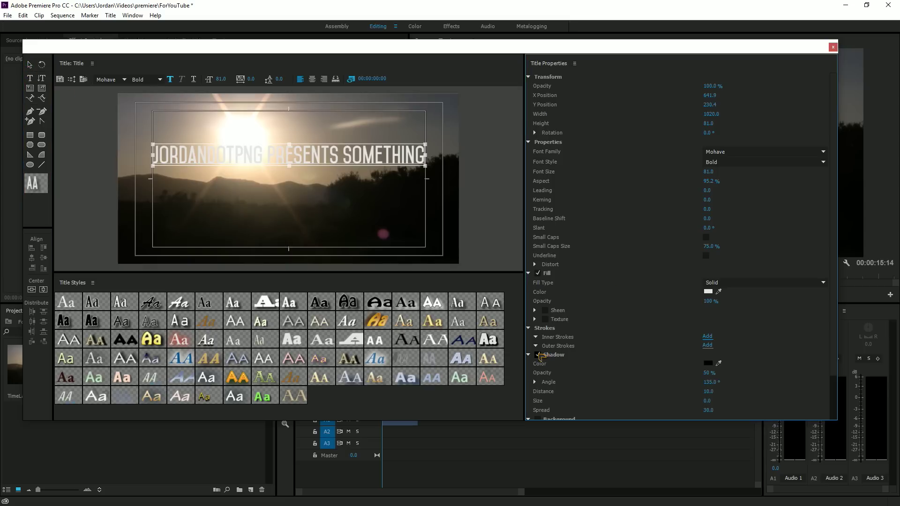
pyautogui.scroll(-1, 673, 363)
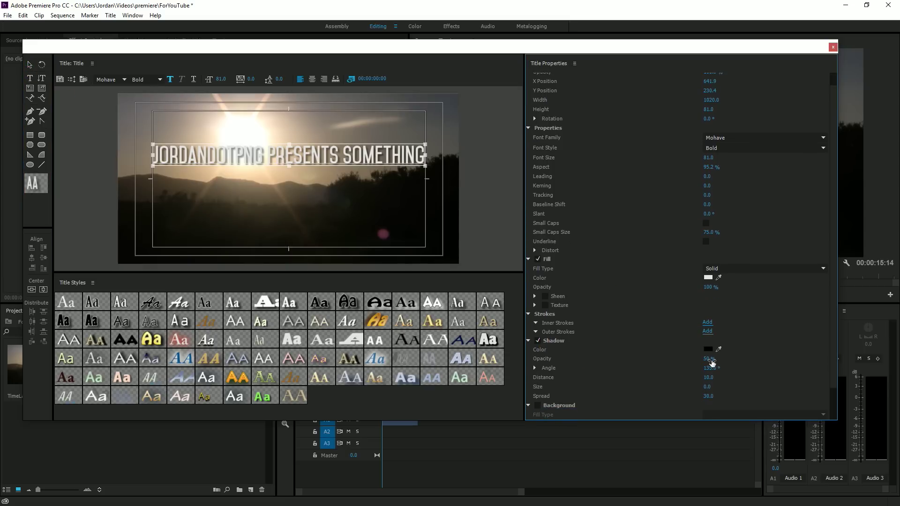
pyautogui.moveTo(712, 379); pyautogui.dragTo(748, 396)
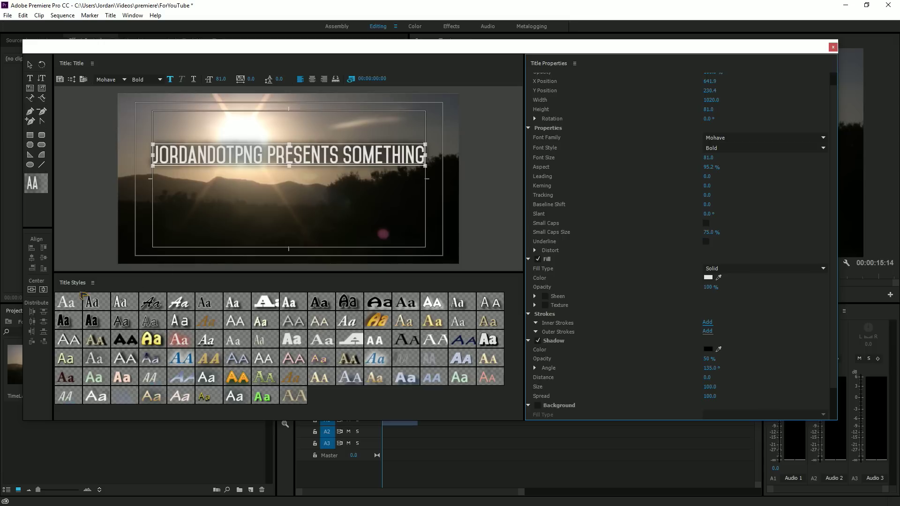
pyautogui.click(32, 290)
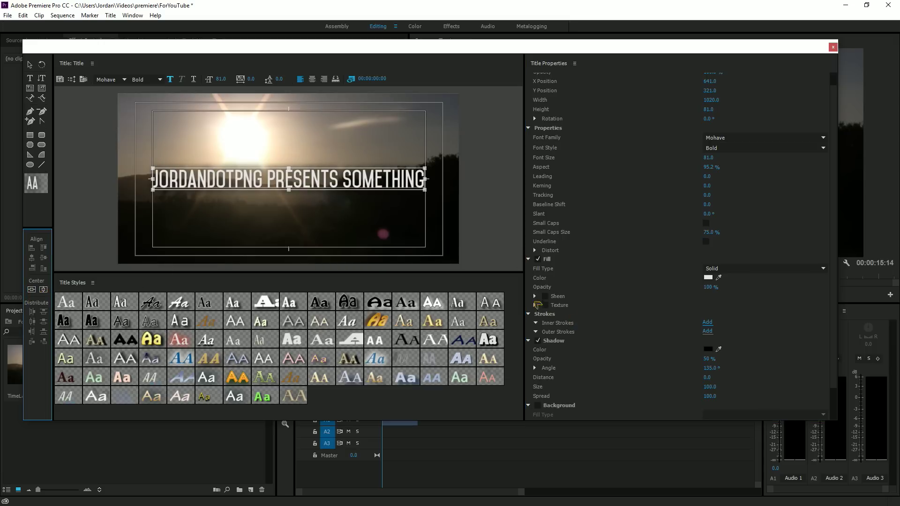
# Step: Give the letters a black outer stroke, size 10 at 100% opacity
pyautogui.click(708, 323)
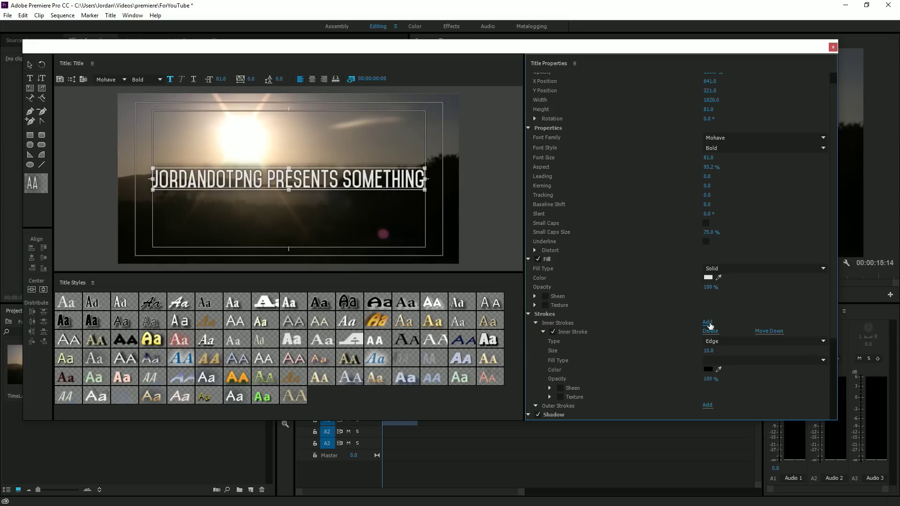
pyautogui.click(715, 332)
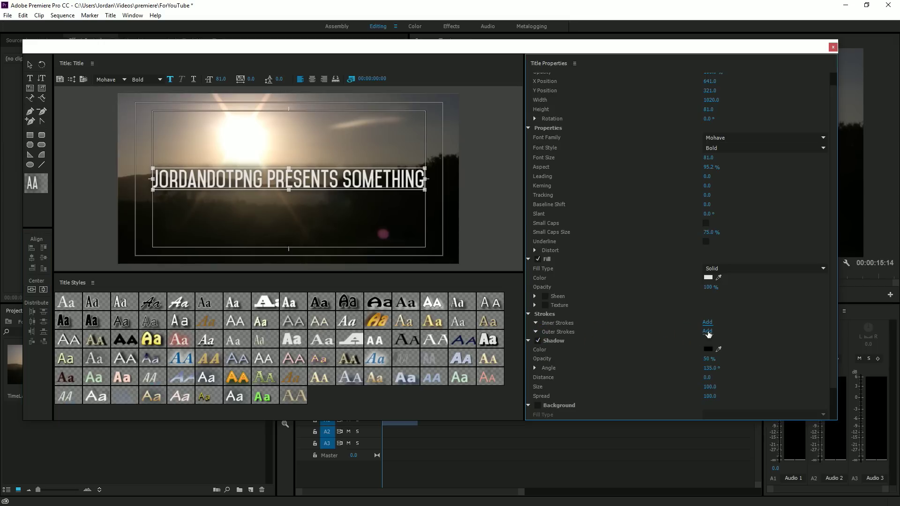
pyautogui.click(707, 332)
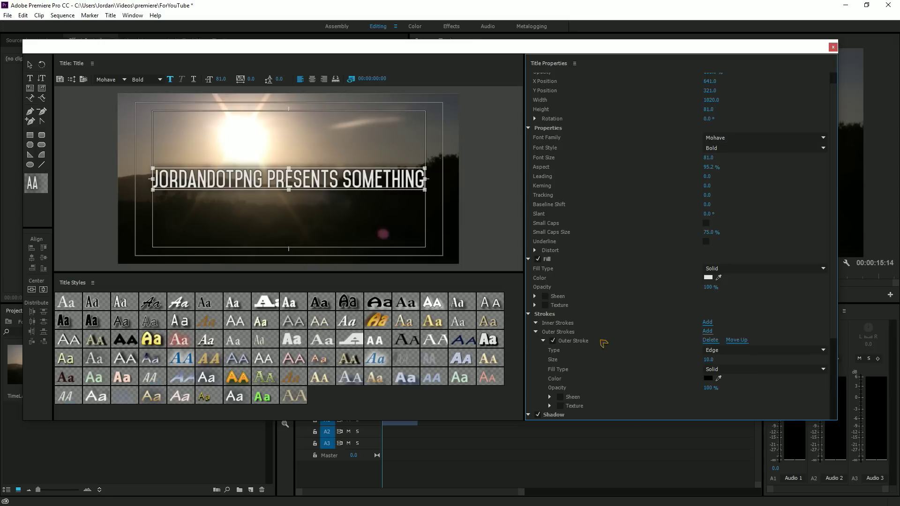
pyautogui.scroll(-3, 596, 336)
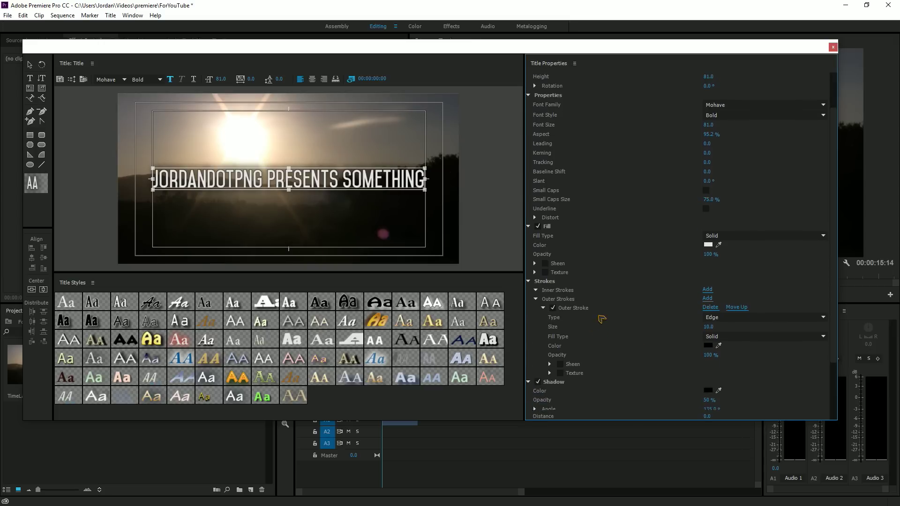
pyautogui.scroll(3, 600, 317)
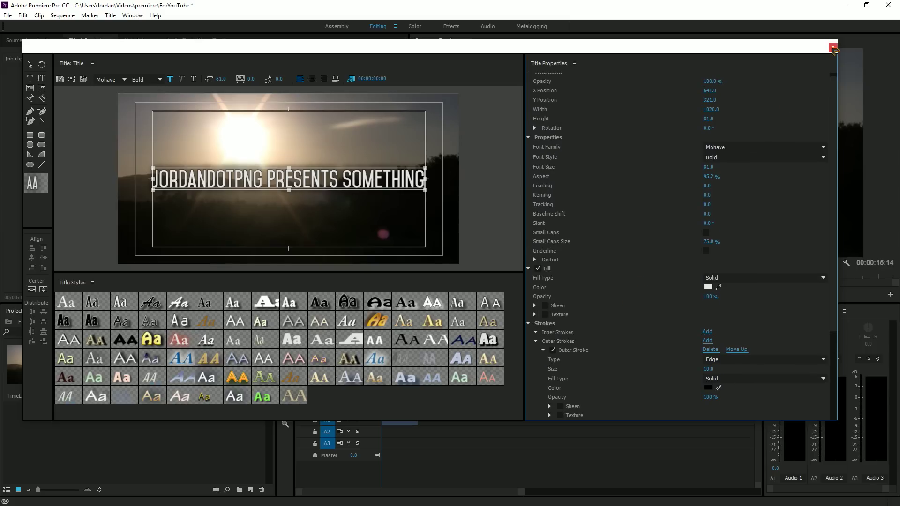
# Step: Try the title on V2 above the footage, then remove it from the sequence
pyautogui.click(833, 48)
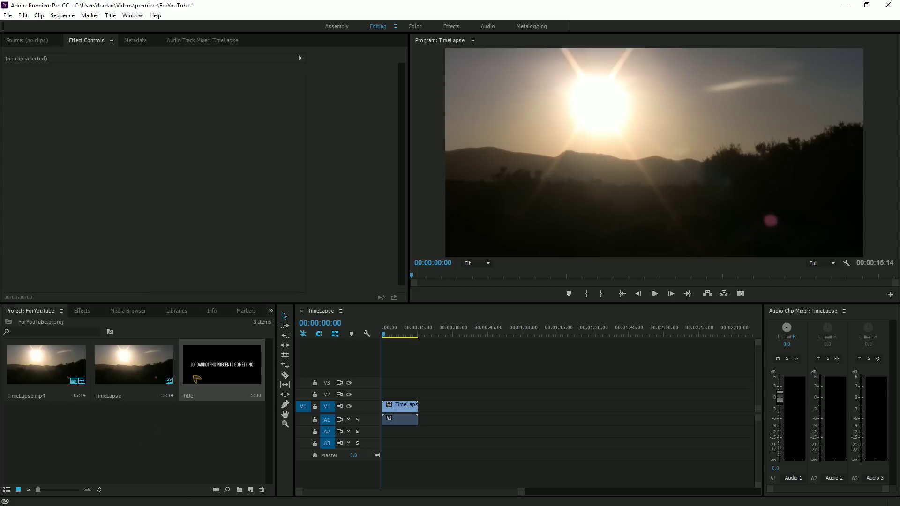
pyautogui.moveTo(197, 379); pyautogui.dragTo(386, 393)
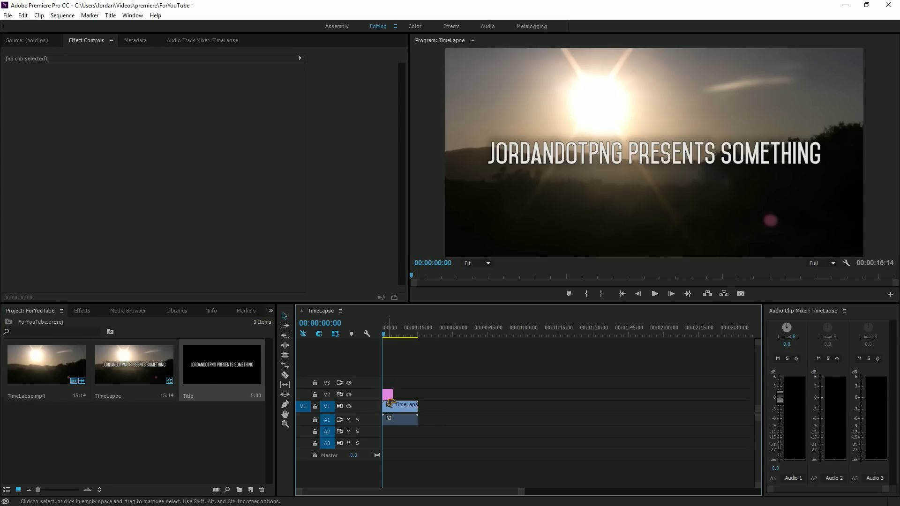
pyautogui.click(386, 394)
pyautogui.press('Delete')
# Step: Reopen the title for text editing and save the project
pyautogui.doubleClick(234, 374)
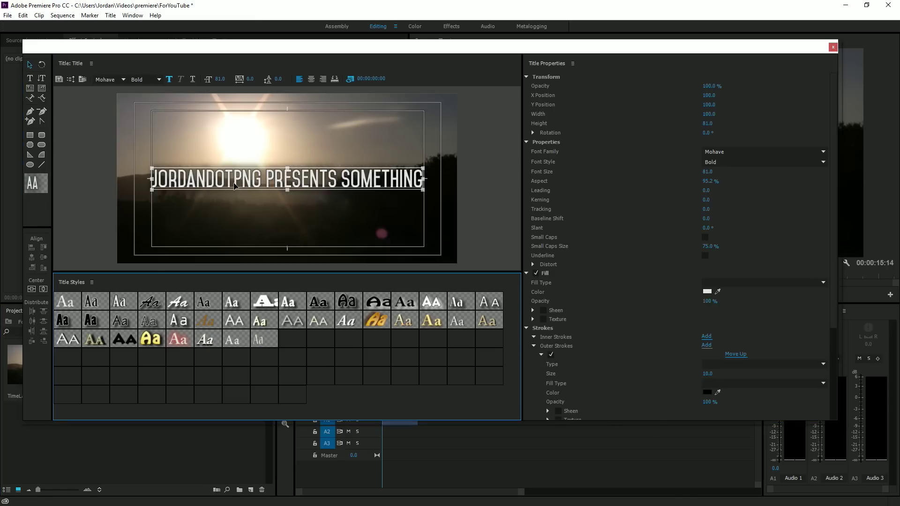
pyautogui.doubleClick(233, 178)
pyautogui.click(266, 177)
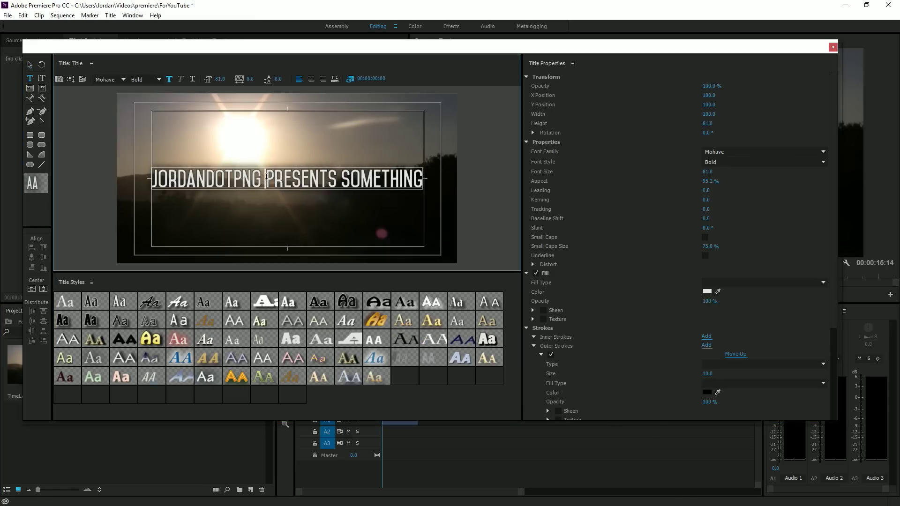
pyautogui.click(30, 65)
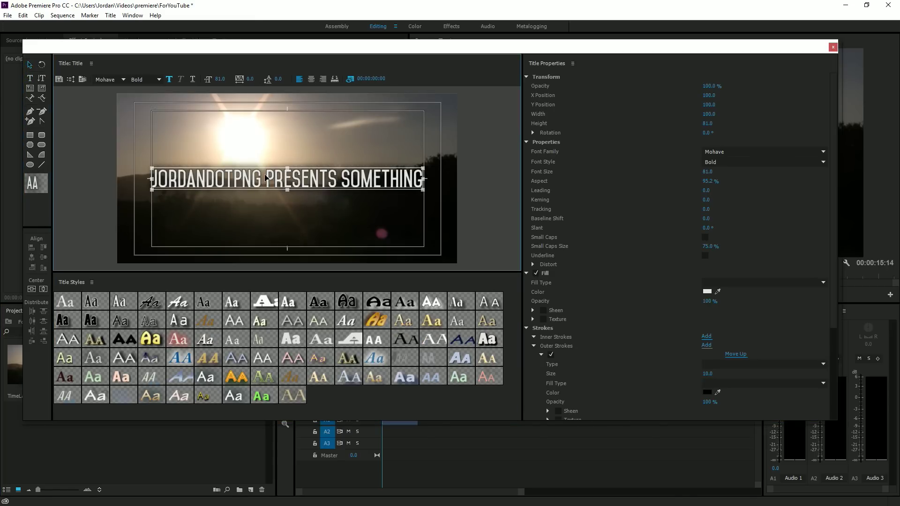
pyautogui.click(29, 79)
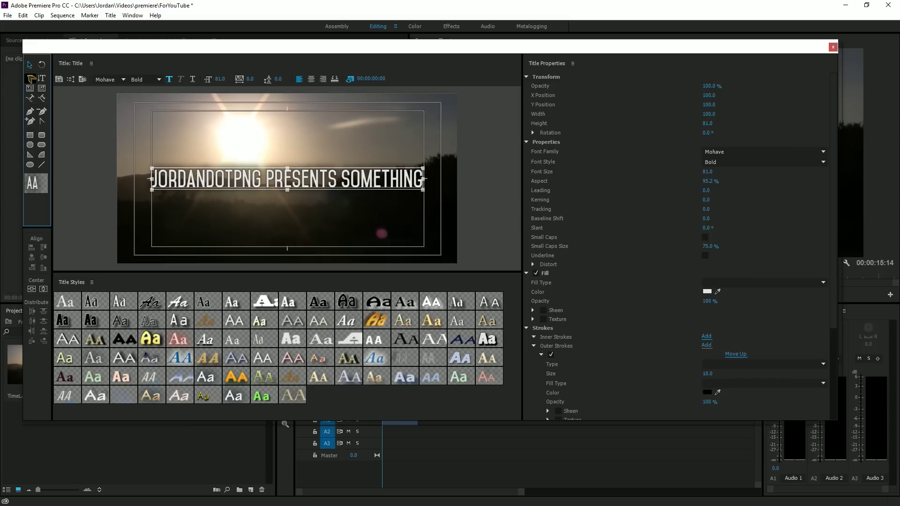
pyautogui.hotkey('ctrl', 's')
# Step: Delete ' PRESENTS SOMETHING' so only the creator's handle remains, and close the Titler
pyautogui.click(269, 179)
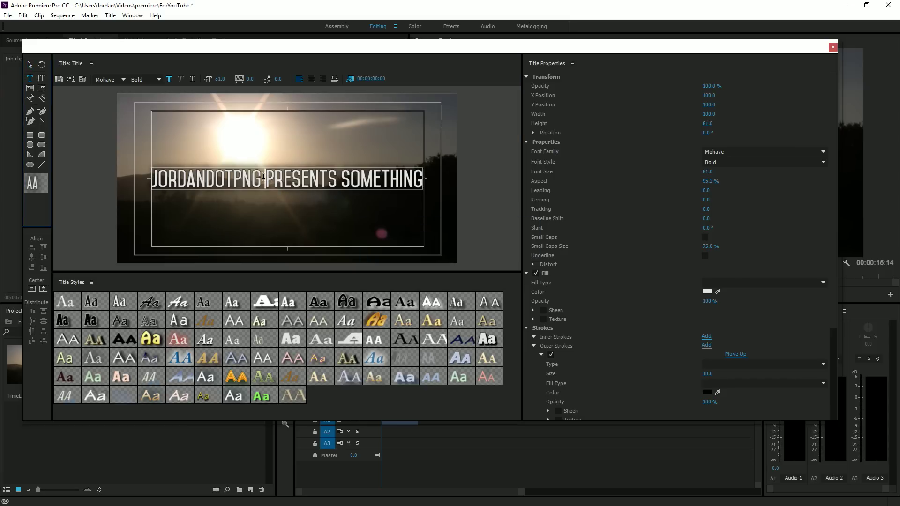
pyautogui.moveTo(263, 177); pyautogui.dragTo(434, 177)
pyautogui.press('BackSpace')
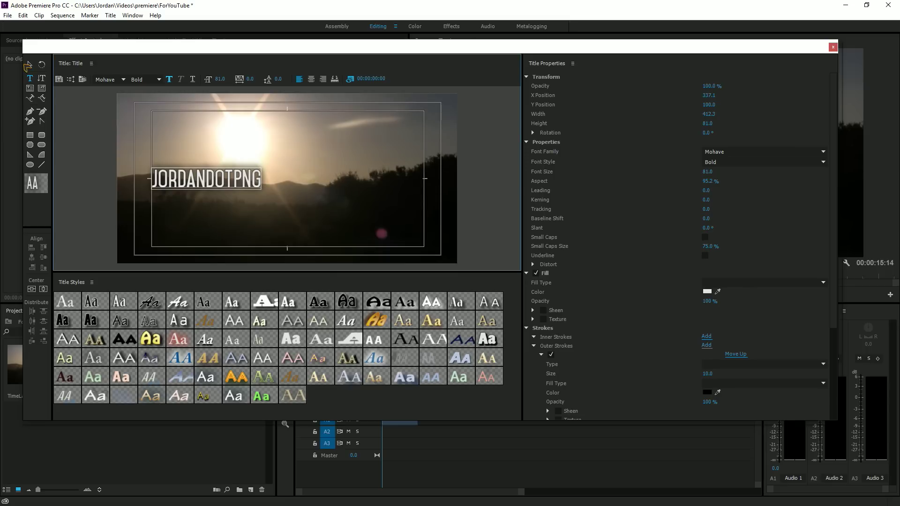
pyautogui.click(28, 66)
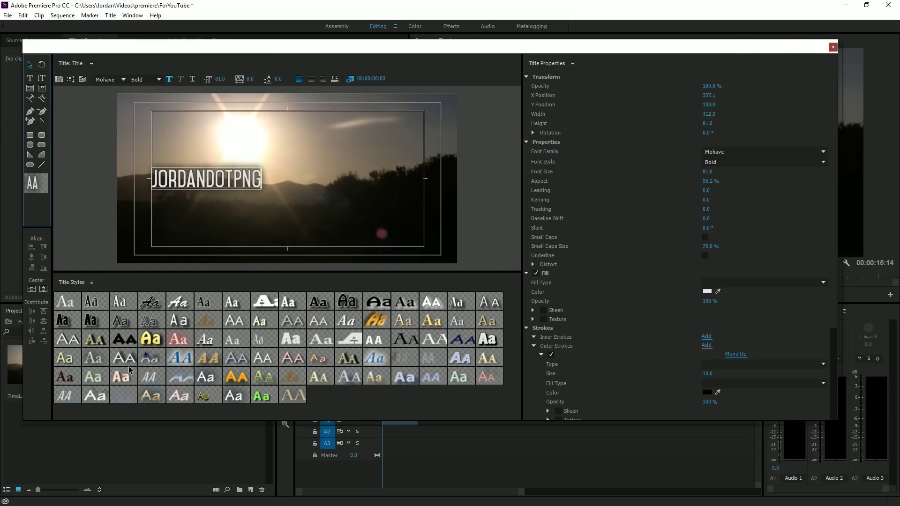
pyautogui.press('Escape')
pyautogui.rightClick(141, 429)
# Step: Create Title 06 and paste in the full three-word title line
pyautogui.moveTo(171, 387)
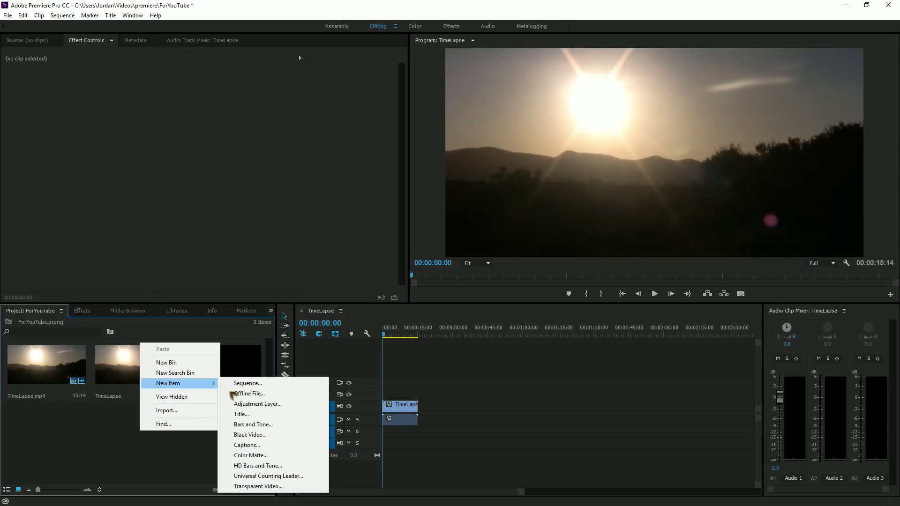
pyautogui.click(242, 415)
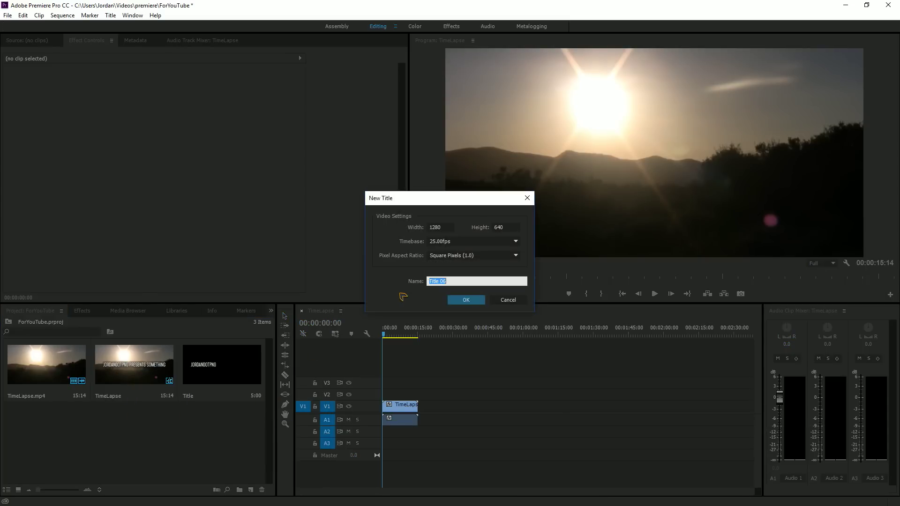
pyautogui.press('Return')
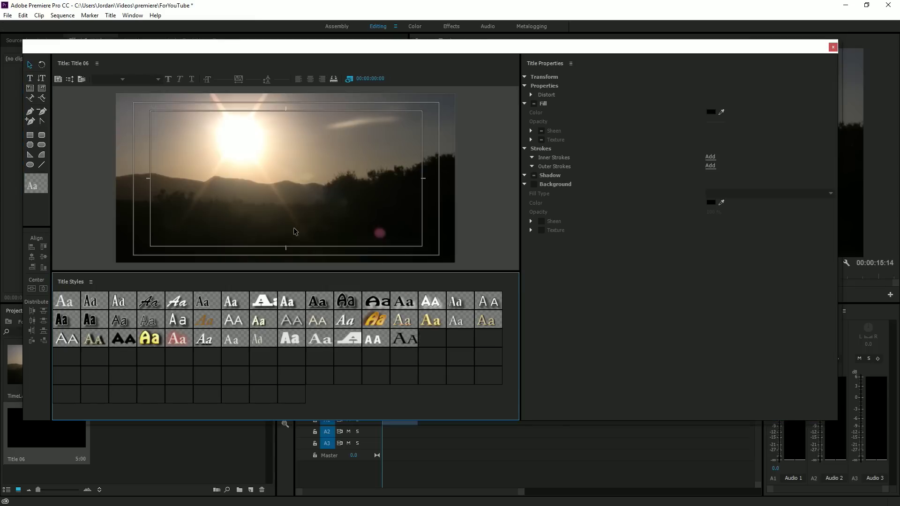
pyautogui.hotkey('ctrl', 'v')
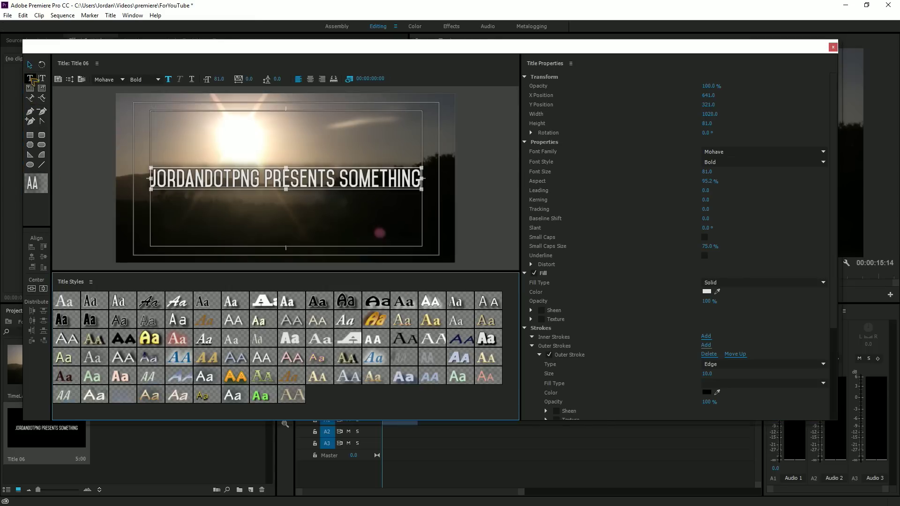
# Step: Delete the creator's handle and SOMETHING from the text, leaving only PRESENTS
pyautogui.click(31, 78)
pyautogui.click(263, 176)
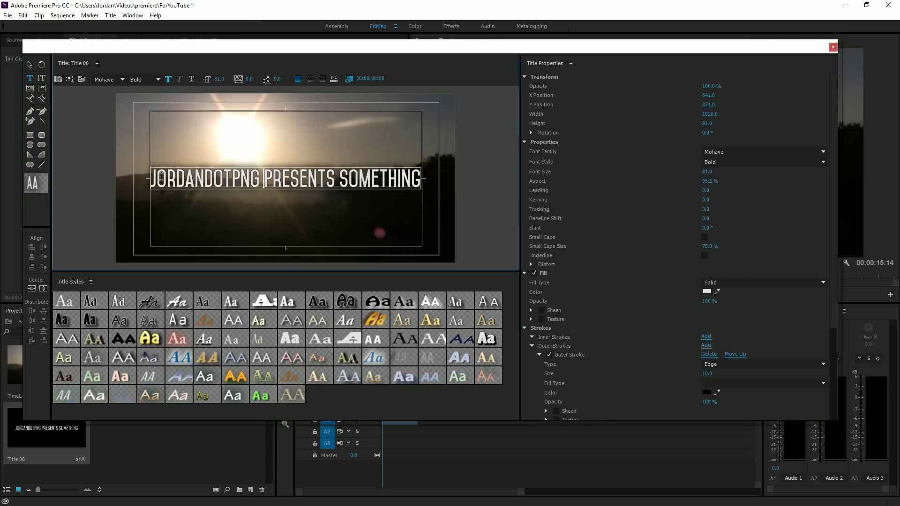
pyautogui.doubleClick(161, 177)
pyautogui.press('BackSpace')
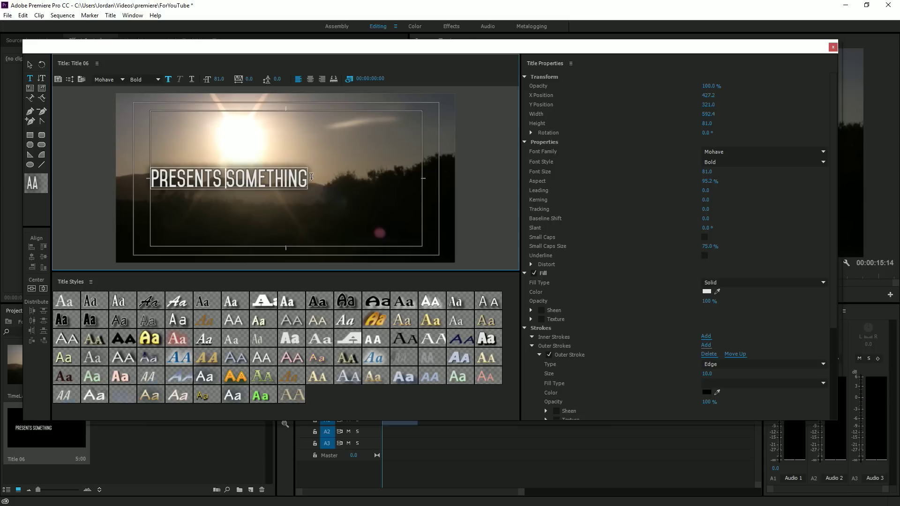
pyautogui.moveTo(223, 175); pyautogui.dragTo(323, 178)
pyautogui.press('BackSpace')
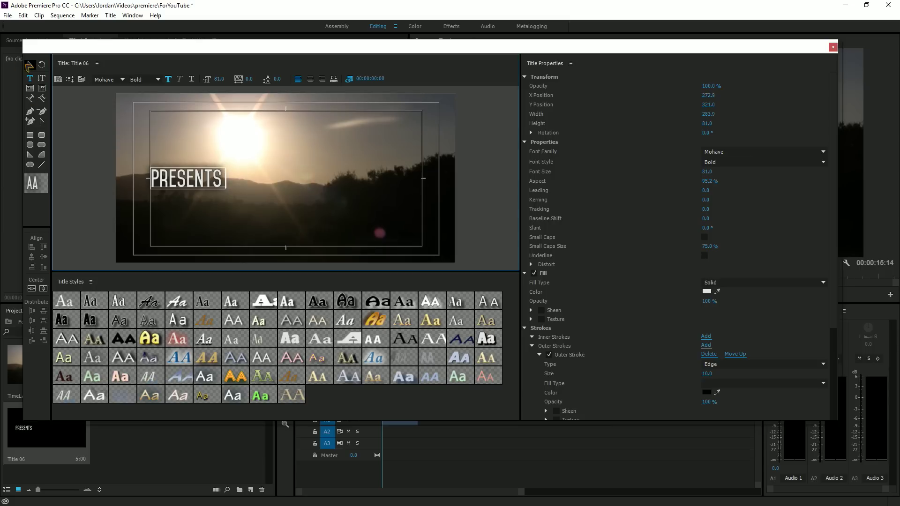
# Step: Nudge PRESENTS right of centre and delete the leftover full-sentence text line
pyautogui.click(27, 66)
pyautogui.click(178, 181)
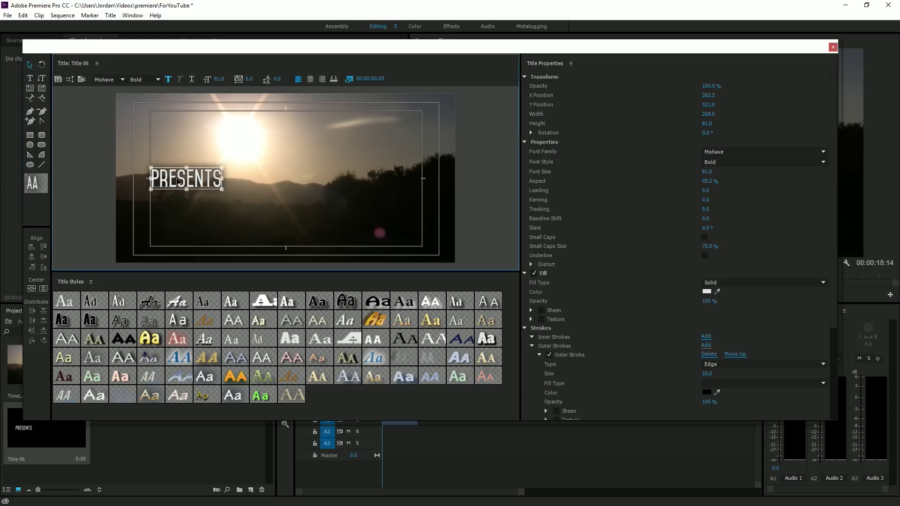
pyautogui.hotkey('shift', 'Right')
pyautogui.hotkey('shift', 'Right')
pyautogui.hotkey('shift', 'Right')
pyautogui.hotkey('shift', 'Right')
pyautogui.hotkey('shift', 'Right')
pyautogui.hotkey('shift', 'Right')
pyautogui.hotkey('shift', 'Right')
pyautogui.hotkey('shift', 'Right')
pyautogui.hotkey('shift', 'Right')
pyautogui.hotkey('shift', 'Right')
pyautogui.hotkey('shift', 'Right')
pyautogui.hotkey('shift', 'Right')
pyautogui.hotkey('shift', 'Right')
pyautogui.hotkey('shift', 'Right')
pyautogui.hotkey('shift', 'Right')
pyautogui.hotkey('shift', 'Right')
pyautogui.hotkey('shift', 'Right')
pyautogui.hotkey('shift', 'Right')
pyautogui.hotkey('shift', 'Right')
pyautogui.hotkey('shift', 'Right')
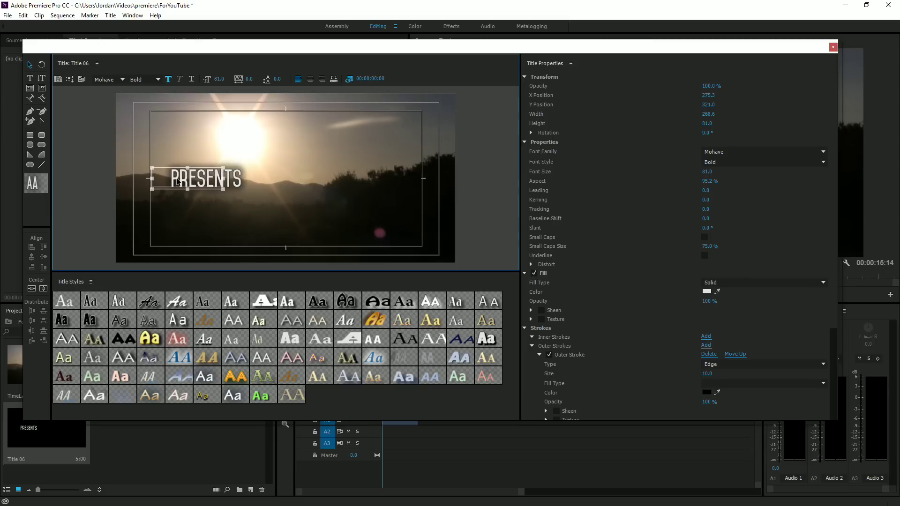
pyautogui.hotkey('shift', 'Right')
pyautogui.hotkey('shift', 'Right')
pyautogui.hotkey('shift', 'Right')
pyautogui.hotkey('shift', 'Right')
pyautogui.hotkey('shift', 'Right')
pyautogui.hotkey('shift', 'Right')
pyautogui.hotkey('shift', 'Right')
pyautogui.hotkey('shift', 'Right')
pyautogui.hotkey('shift', 'Right')
pyautogui.hotkey('shift', 'Right')
pyautogui.hotkey('shift', 'Right')
pyautogui.hotkey('shift', 'Right')
pyautogui.hotkey('shift', 'Right')
pyautogui.hotkey('shift', 'Right')
pyautogui.hotkey('shift', 'Right')
pyautogui.hotkey('shift', 'Right')
pyautogui.hotkey('shift', 'Right')
pyautogui.hotkey('shift', 'Right')
pyautogui.hotkey('shift', 'Right')
pyautogui.hotkey('shift', 'Right')
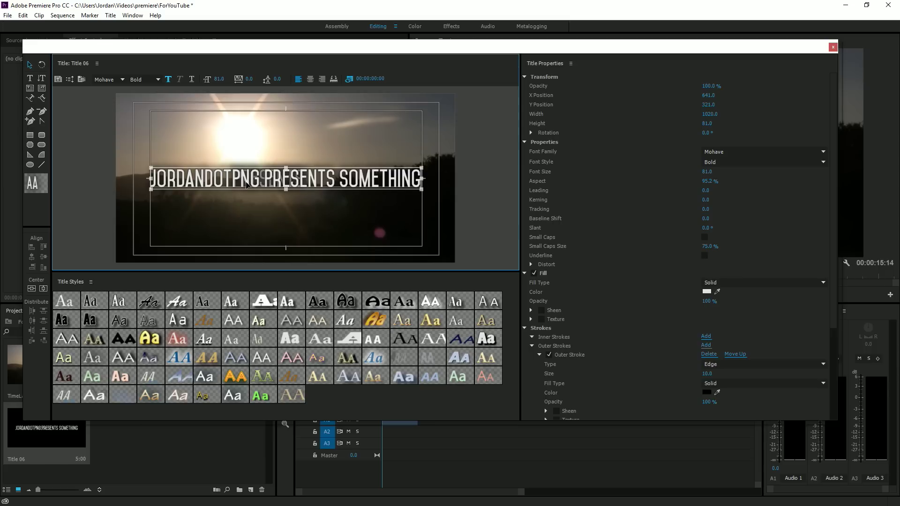
pyautogui.click(237, 181)
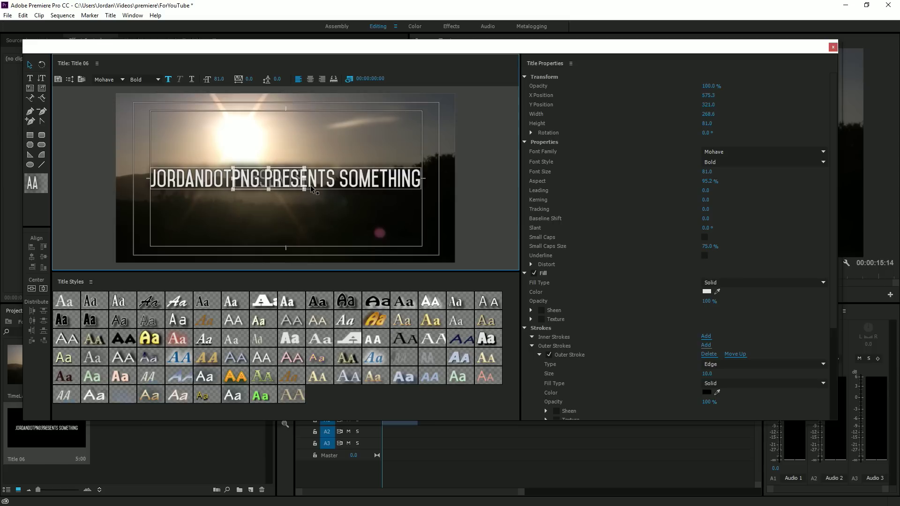
pyautogui.press('Right')
pyautogui.press('Right')
pyautogui.press('Right')
pyautogui.press('Right')
pyautogui.press('Right')
pyautogui.press('Right')
pyautogui.press('Right')
pyautogui.press('Right')
pyautogui.press('Right')
pyautogui.press('Right')
pyautogui.press('Right')
pyautogui.press('Right')
pyautogui.press('Right')
pyautogui.press('Right')
pyautogui.press('Right')
pyautogui.press('Right')
pyautogui.press('Right')
pyautogui.press('Right')
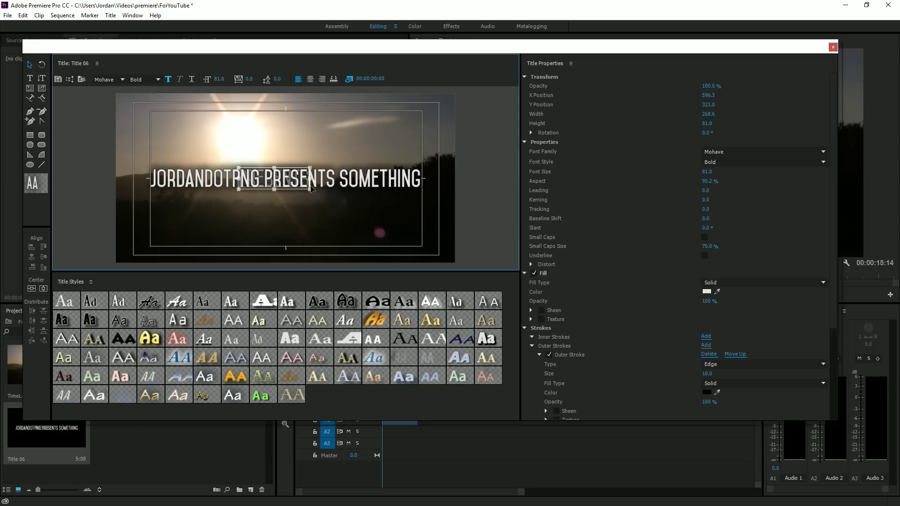
pyautogui.hotkey('shift', 'Right')
pyautogui.hotkey('shift', 'Right')
pyautogui.hotkey('shift', 'Right')
pyautogui.hotkey('shift', 'Right')
pyautogui.hotkey('shift', 'Right')
pyautogui.hotkey('shift', 'Right')
pyautogui.hotkey('shift', 'Right')
pyautogui.hotkey('shift', 'Right')
pyautogui.hotkey('shift', 'Right')
pyautogui.hotkey('shift', 'Right')
pyautogui.hotkey('shift', 'Right')
pyautogui.hotkey('shift', 'Right')
pyautogui.hotkey('shift', 'Right')
pyautogui.hotkey('shift', 'Right')
pyautogui.hotkey('shift', 'Right')
pyautogui.hotkey('shift', 'Right')
pyautogui.hotkey('shift', 'Right')
pyautogui.press('Right')
pyautogui.press('Right')
pyautogui.press('Right')
pyautogui.press('Right')
pyautogui.press('Right')
pyautogui.press('Right')
pyautogui.press('Right')
pyautogui.press('Right')
pyautogui.press('Right')
pyautogui.press('Right')
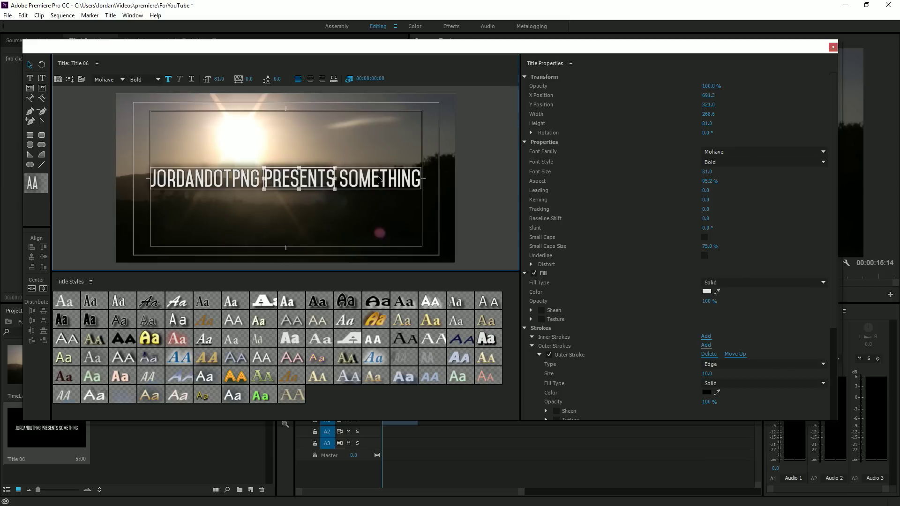
pyautogui.click(379, 178)
pyautogui.press('Delete')
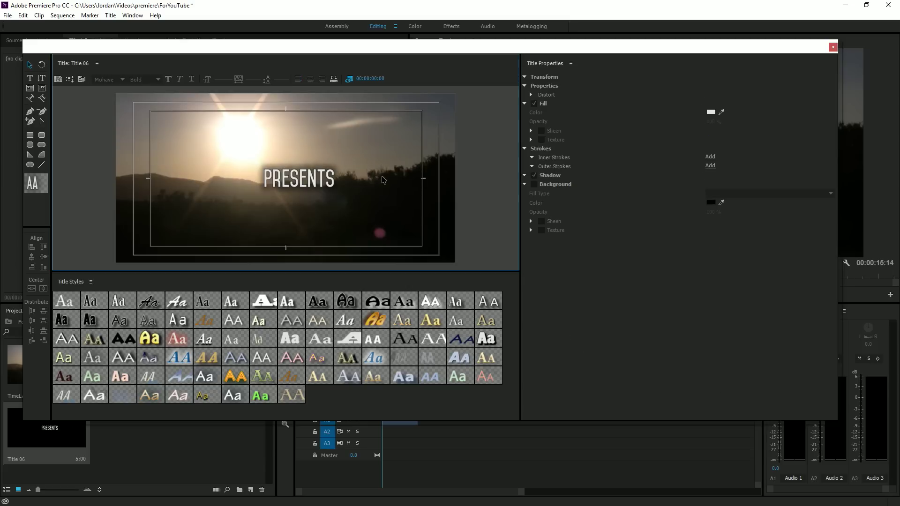
# Step: Place Title 06 on V2 above the time-lapse and trim its start
pyautogui.click(832, 48)
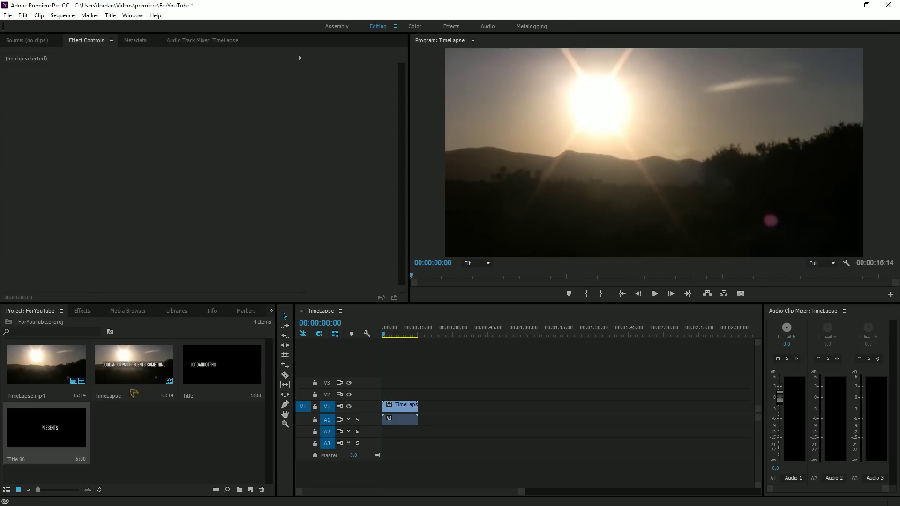
pyautogui.moveTo(47, 427); pyautogui.dragTo(388, 387)
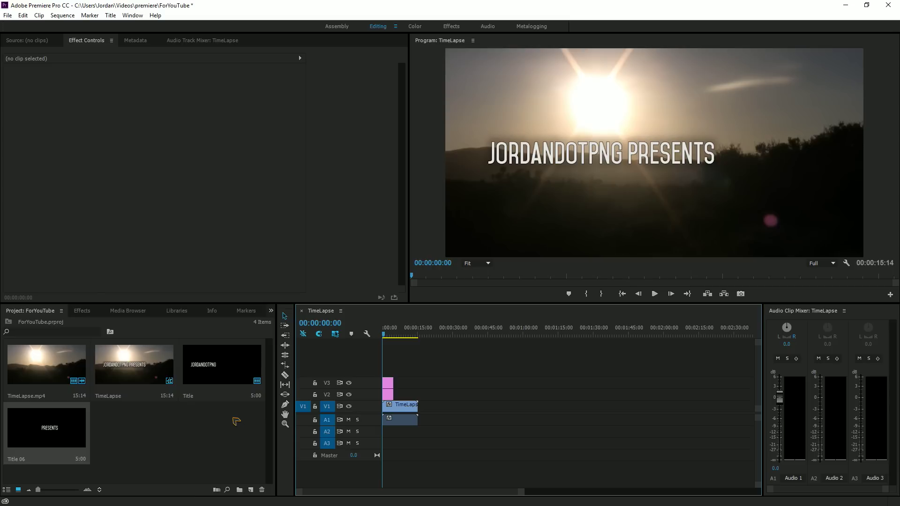
pyautogui.moveTo(382, 385); pyautogui.dragTo(400, 398)
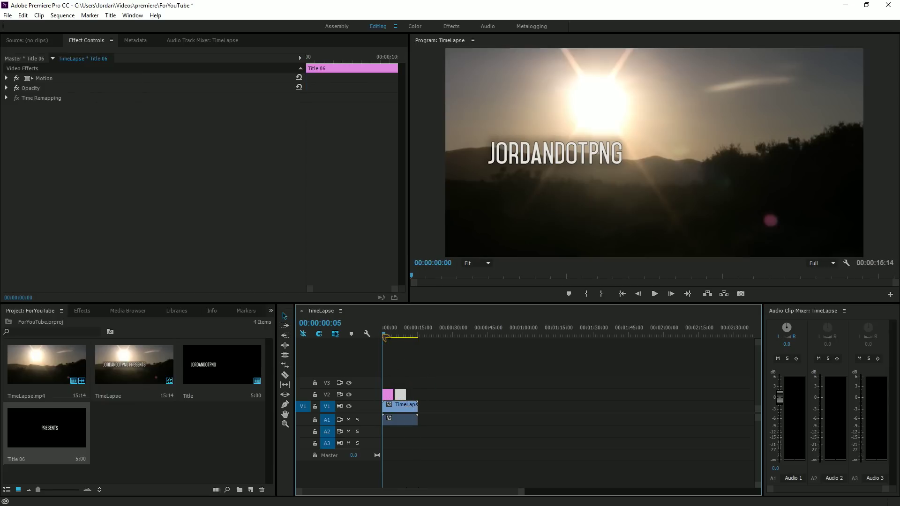
# Step: Scrub the preview, then move the handle title up onto V3 at the sequence start
pyautogui.moveTo(384, 335); pyautogui.dragTo(321, 355)
pyautogui.moveTo(403, 398); pyautogui.dragTo(392, 387)
pyautogui.click(161, 445)
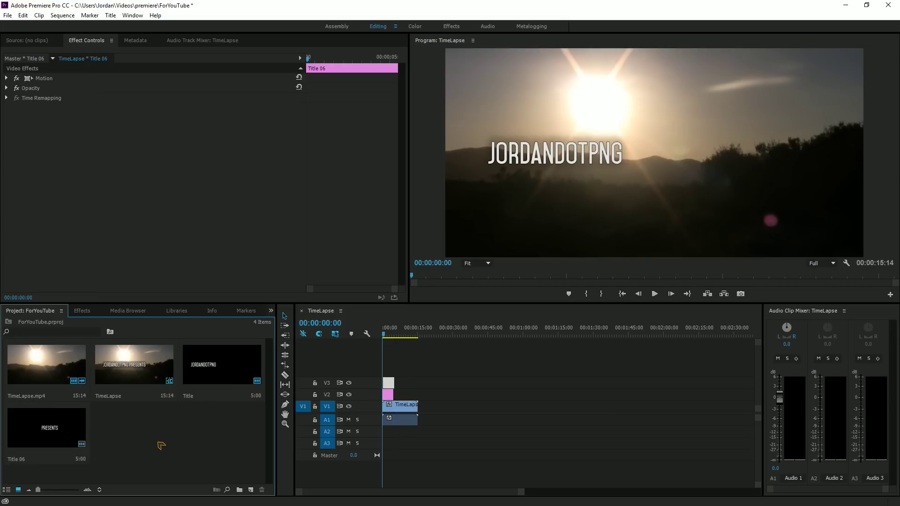
# Step: Create Title 07 and delete the words before SOMETHING
pyautogui.rightClick(161, 445)
pyautogui.moveTo(188, 394)
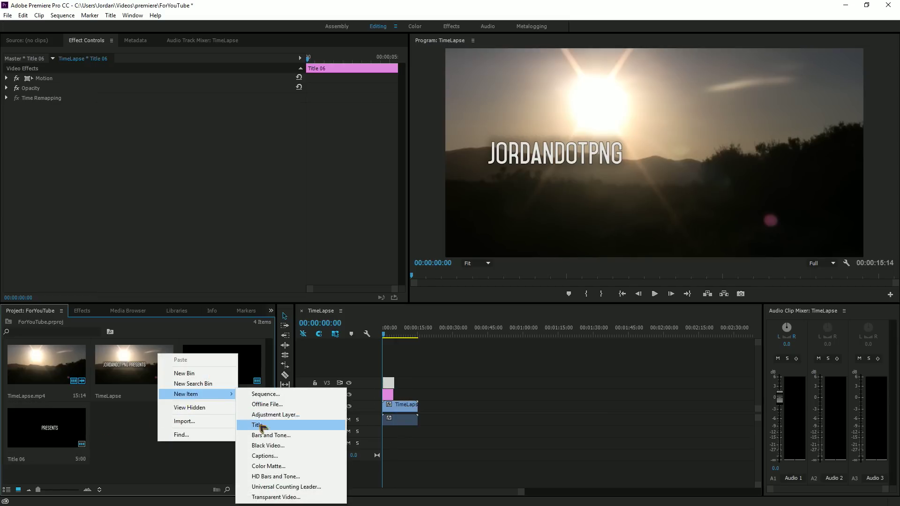
pyautogui.click(259, 425)
pyautogui.click(456, 302)
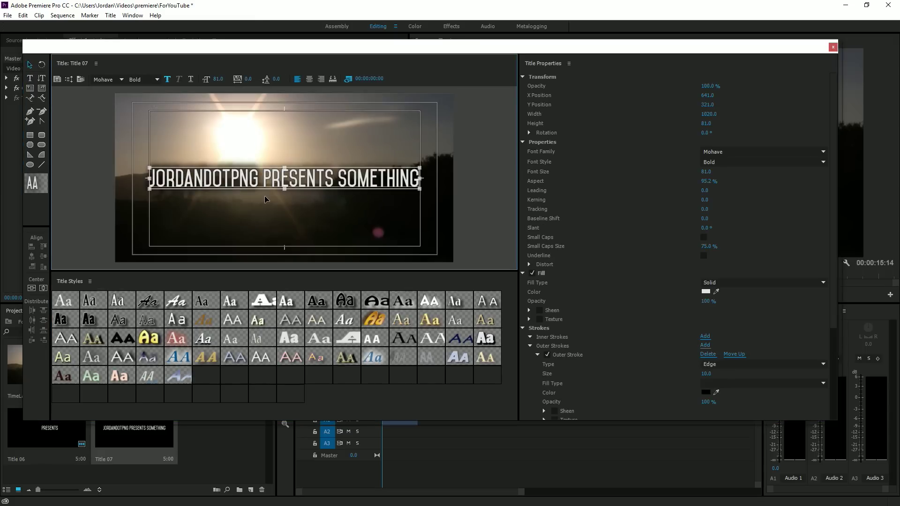
pyautogui.doubleClick(341, 180)
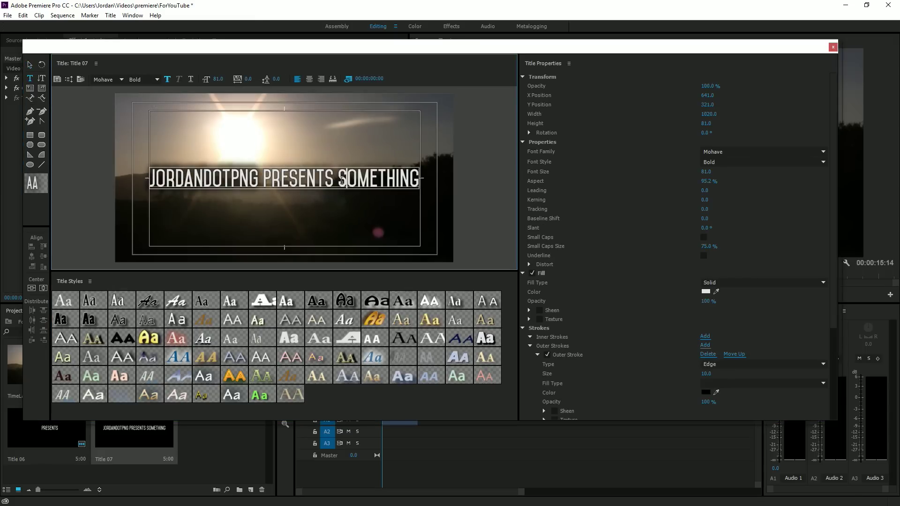
pyautogui.click(355, 180)
pyautogui.moveTo(339, 179); pyautogui.dragTo(109, 170)
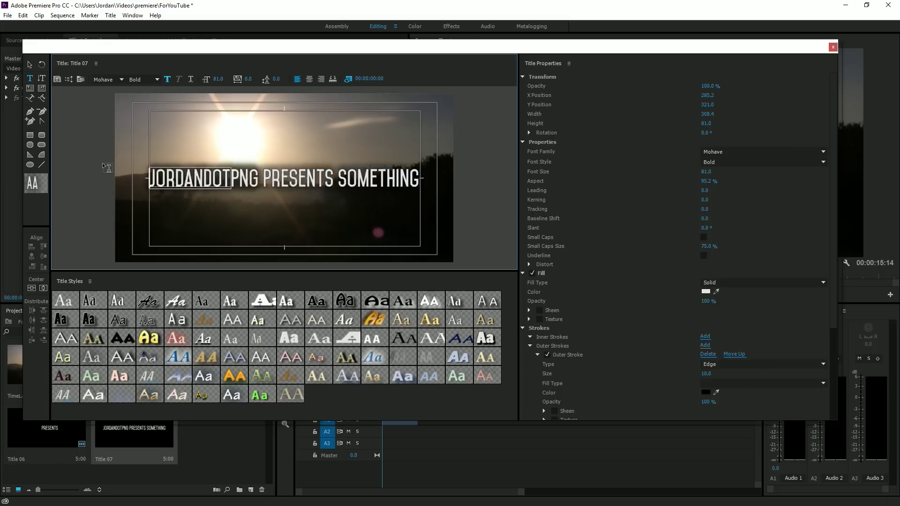
pyautogui.press('BackSpace')
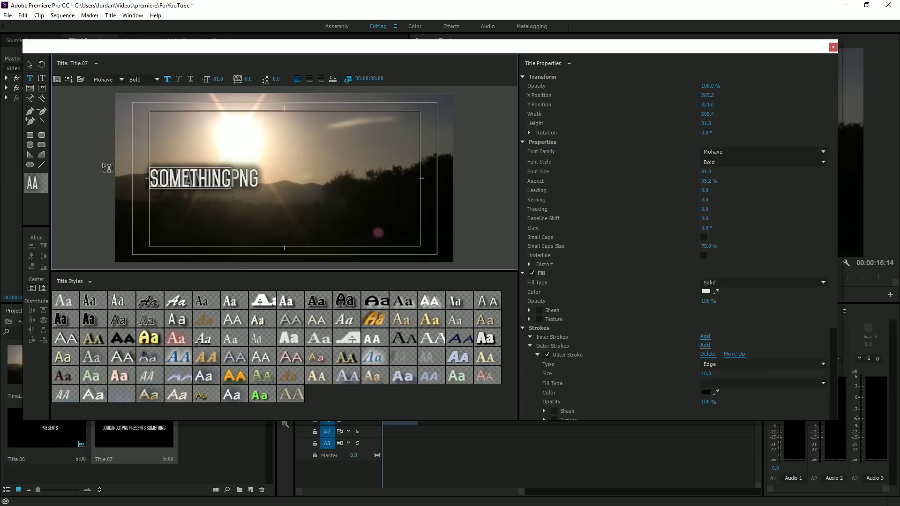
# Step: Nudge SOMETHING to the right, undoing an accidental delete and shift along the way
pyautogui.click(30, 65)
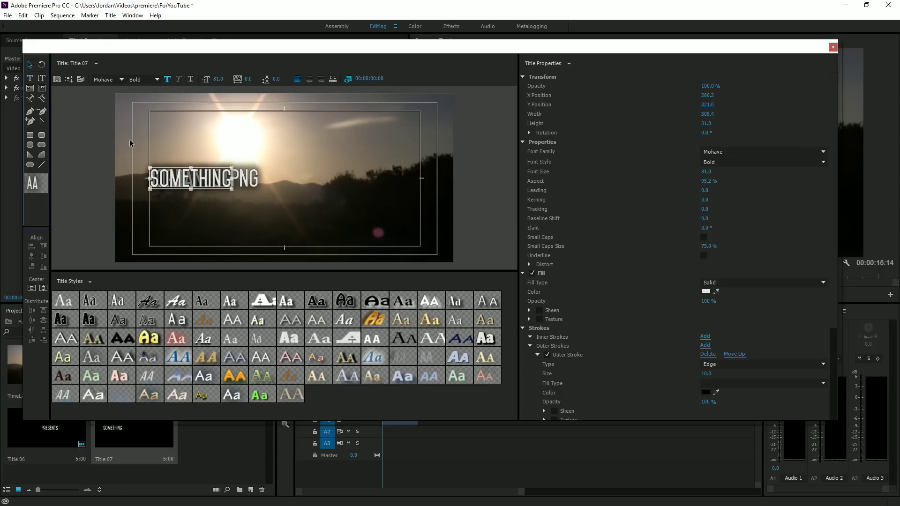
pyautogui.hotkey('shift', 'Right')
pyautogui.hotkey('shift', 'Right')
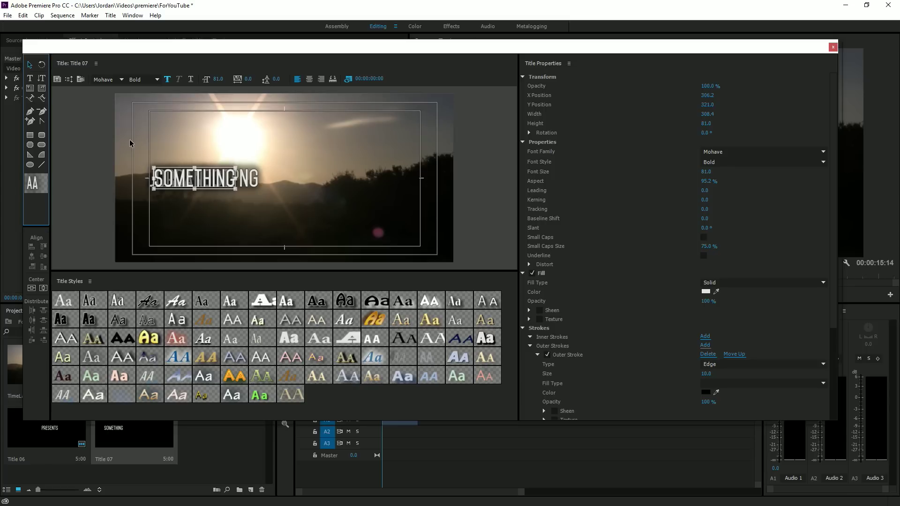
pyautogui.hotkey('shift', 'Right')
pyautogui.hotkey('shift', 'Right')
pyautogui.hotkey('shift', 'Right')
pyautogui.hotkey('shift', 'Right')
pyautogui.hotkey('shift', 'Right')
pyautogui.hotkey('shift', 'Right')
pyautogui.hotkey('shift', 'Right')
pyautogui.hotkey('shift', 'Right')
pyautogui.hotkey('shift', 'Right')
pyautogui.hotkey('shift', 'Right')
pyautogui.hotkey('shift', 'Right')
pyautogui.hotkey('shift', 'Right')
pyautogui.hotkey('shift', 'Right')
pyautogui.hotkey('shift', 'Right')
pyautogui.hotkey('shift', 'Right')
pyautogui.hotkey('shift', 'Right')
pyautogui.hotkey('shift', 'Right')
pyautogui.hotkey('shift', 'Right')
pyautogui.hotkey('shift', 'Right')
pyautogui.hotkey('shift', 'Right')
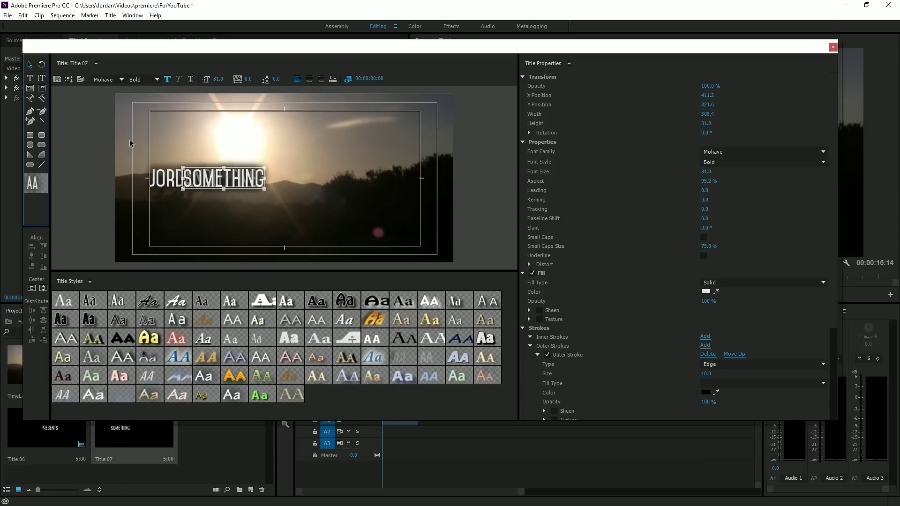
pyautogui.hotkey('shift', 'Right')
pyautogui.hotkey('shift', 'Right')
pyautogui.hotkey('shift', 'Right')
pyautogui.hotkey('shift', 'Right')
pyautogui.hotkey('shift', 'Right')
pyautogui.hotkey('shift', 'Right')
pyautogui.hotkey('shift', 'Right')
pyautogui.hotkey('shift', 'Right')
pyautogui.hotkey('shift', 'Right')
pyautogui.hotkey('shift', 'Right')
pyautogui.hotkey('shift', 'Right')
pyautogui.hotkey('shift', 'Right')
pyautogui.hotkey('shift', 'Right')
pyautogui.hotkey('shift', 'Right')
pyautogui.hotkey('shift', 'Right')
pyautogui.hotkey('shift', 'Right')
pyautogui.hotkey('shift', 'Right')
pyautogui.hotkey('shift', 'Right')
pyautogui.hotkey('shift', 'Right')
pyautogui.hotkey('shift', 'Right')
pyautogui.hotkey('shift', 'Right')
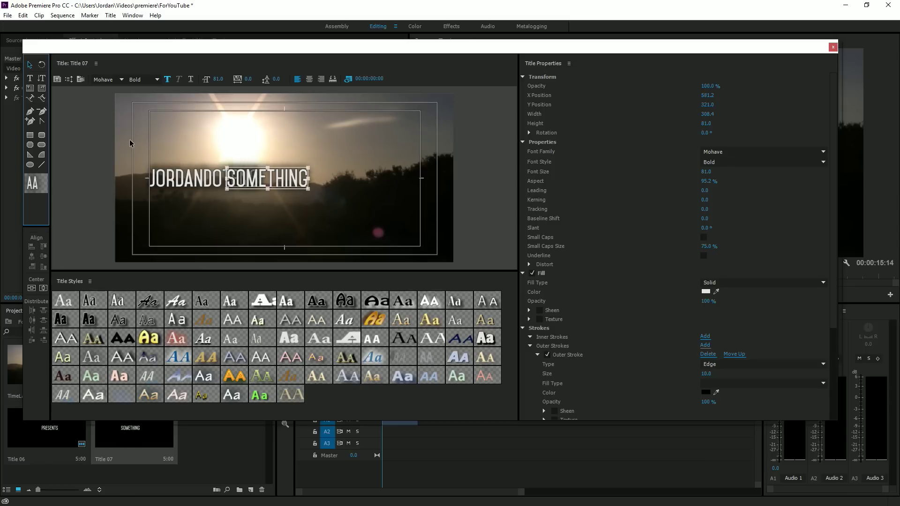
pyautogui.hotkey('shift', 'Right')
pyautogui.hotkey('shift', 'Right')
pyautogui.hotkey('shift', 'Right')
pyautogui.hotkey('shift', 'Right')
pyautogui.hotkey('shift', 'Right')
pyautogui.hotkey('shift', 'Right')
pyautogui.hotkey('shift', 'Right')
pyautogui.hotkey('shift', 'Right')
pyautogui.hotkey('shift', 'Right')
pyautogui.hotkey('shift', 'Right')
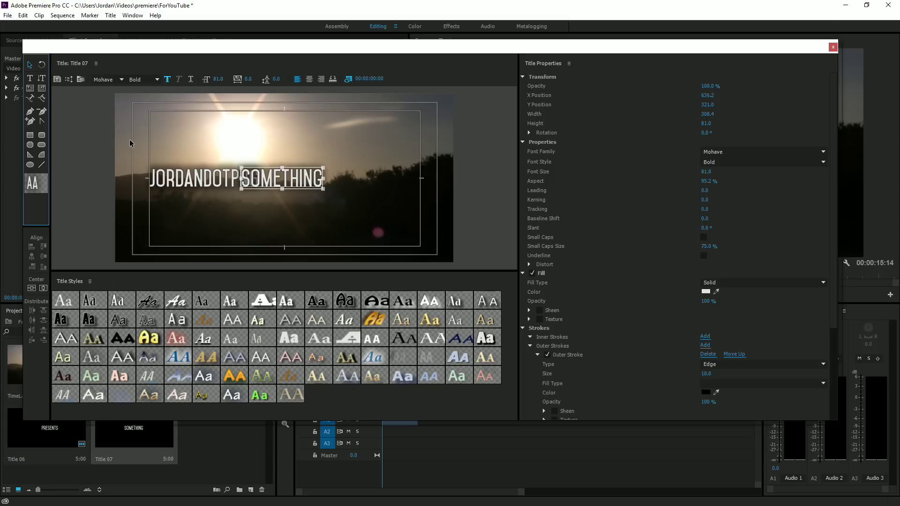
pyautogui.hotkey('shift', 'Right')
pyautogui.hotkey('shift', 'Right')
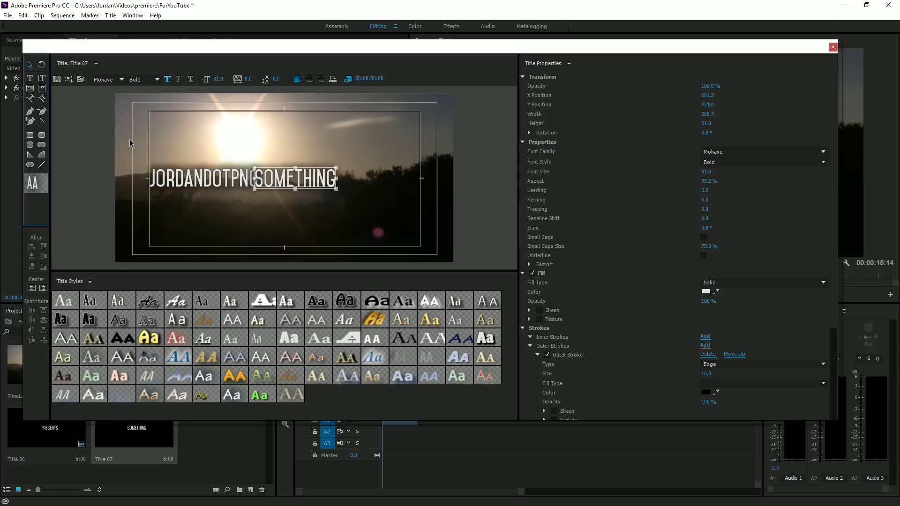
pyautogui.hotkey('shift', 'Right')
pyautogui.hotkey('shift', 'Right')
pyautogui.hotkey('shift', 'Right')
pyautogui.hotkey('shift', 'Right')
pyautogui.hotkey('shift', 'Right')
pyautogui.hotkey('shift', 'Right')
pyautogui.hotkey('shift', 'Right')
pyautogui.hotkey('shift', 'Right')
pyautogui.hotkey('shift', 'Right')
pyautogui.hotkey('shift', 'Right')
pyautogui.hotkey('shift', 'Right')
pyautogui.hotkey('shift', 'Right')
pyautogui.hotkey('shift', 'Right')
pyautogui.hotkey('shift', 'Right')
pyautogui.hotkey('shift', 'Right')
pyautogui.hotkey('shift', 'Right')
pyautogui.hotkey('shift', 'Right')
pyautogui.hotkey('shift', 'Right')
pyautogui.hotkey('shift', 'Right')
pyautogui.hotkey('shift', 'Right')
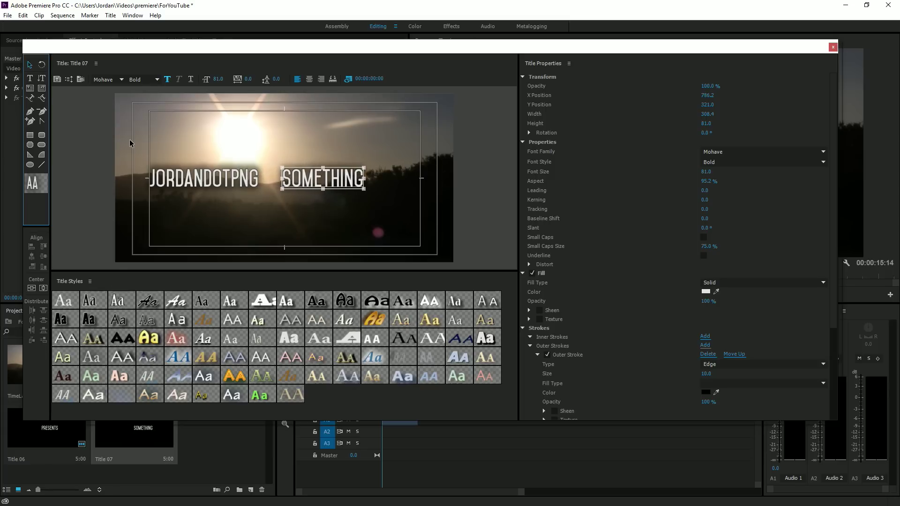
pyautogui.hotkey('shift', 'Right')
pyautogui.hotkey('shift', 'Right')
pyautogui.hotkey('shift', 'Right')
pyautogui.hotkey('shift', 'Right')
pyautogui.hotkey('shift', 'Right')
pyautogui.hotkey('shift', 'Right')
pyautogui.hotkey('shift', 'Right')
pyautogui.hotkey('shift', 'Right')
pyautogui.hotkey('shift', 'Right')
pyautogui.hotkey('shift', 'Right')
pyautogui.hotkey('shift', 'Right')
pyautogui.hotkey('shift', 'Right')
pyautogui.hotkey('shift', 'Right')
pyautogui.hotkey('shift', 'Right')
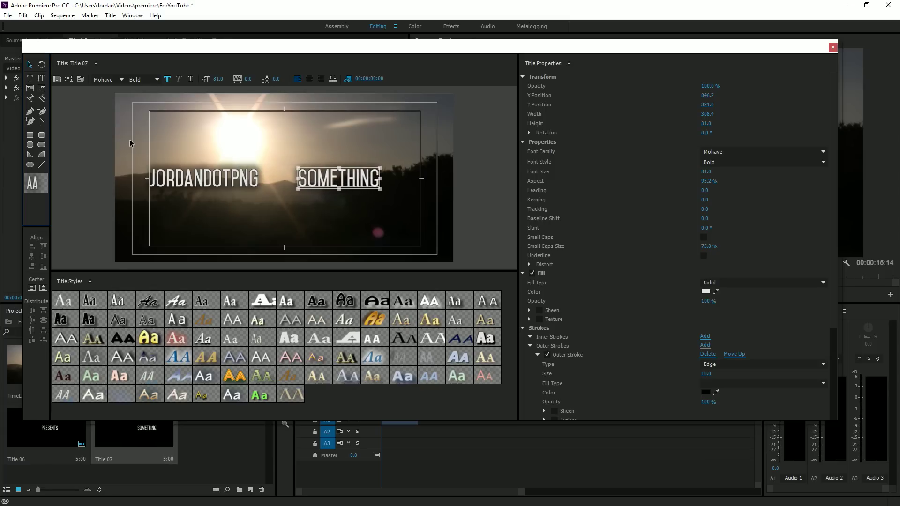
pyautogui.hotkey('shift', 'Right')
pyautogui.hotkey('shift', 'Right')
pyautogui.hotkey('shift', 'Right')
pyautogui.hotkey('shift', 'Right')
pyautogui.hotkey('shift', 'Right')
pyautogui.hotkey('shift', 'Right')
pyautogui.hotkey('shift', 'Right')
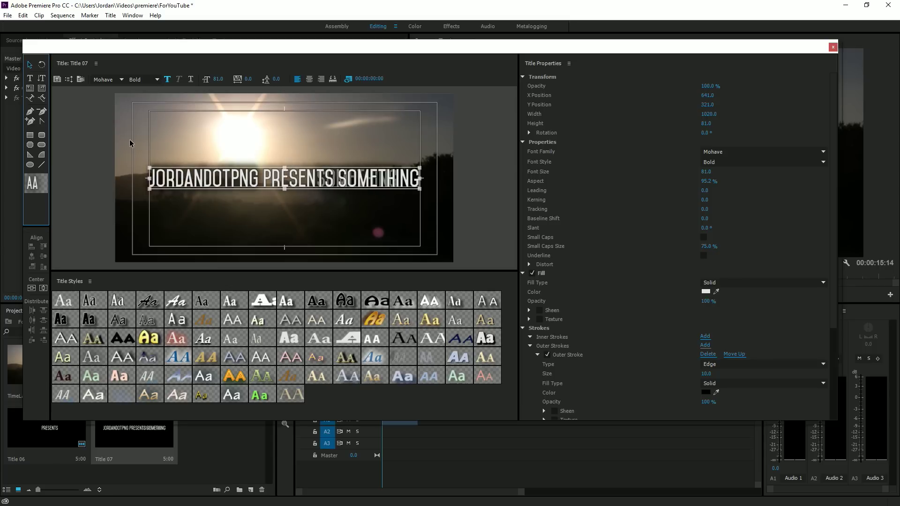
pyautogui.press('Right')
pyautogui.press('Right')
pyautogui.press('Right')
pyautogui.press('Right')
pyautogui.press('Right')
pyautogui.press('Right')
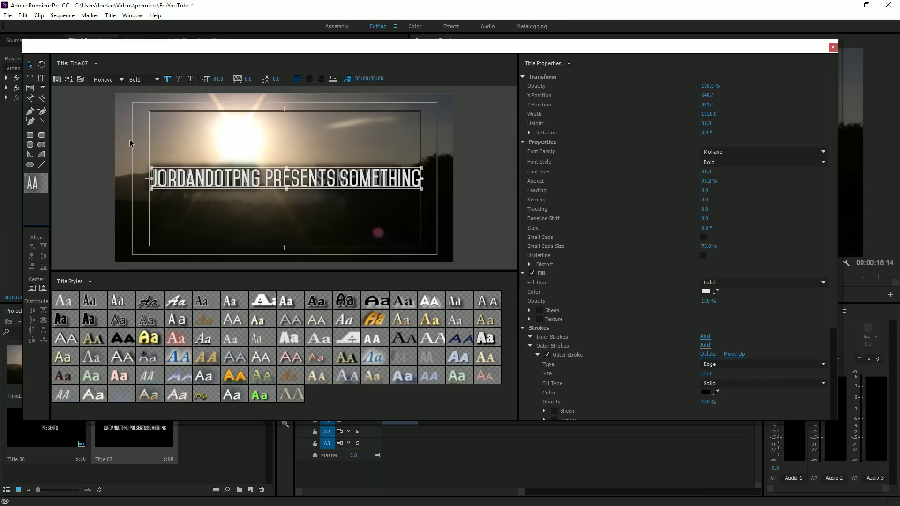
pyautogui.press('Left')
pyautogui.press('Left')
pyautogui.press('Left')
pyautogui.press('Left')
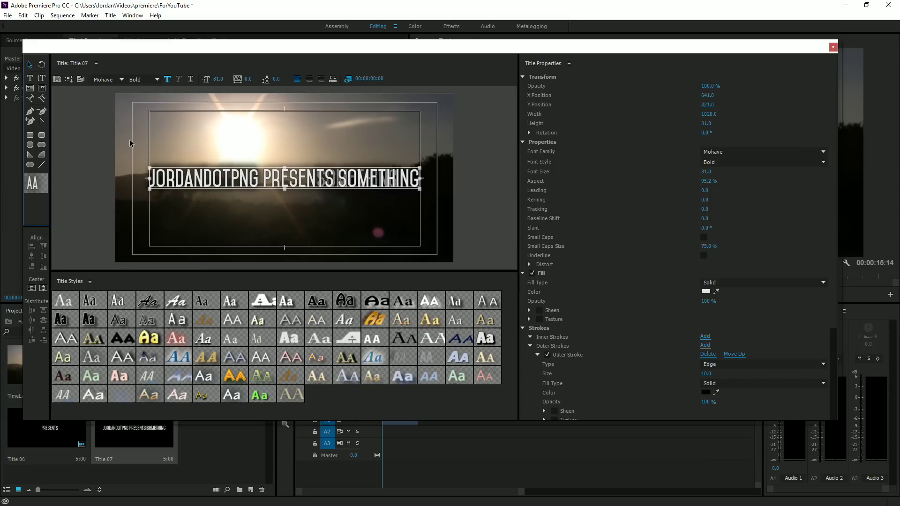
pyautogui.press('Delete')
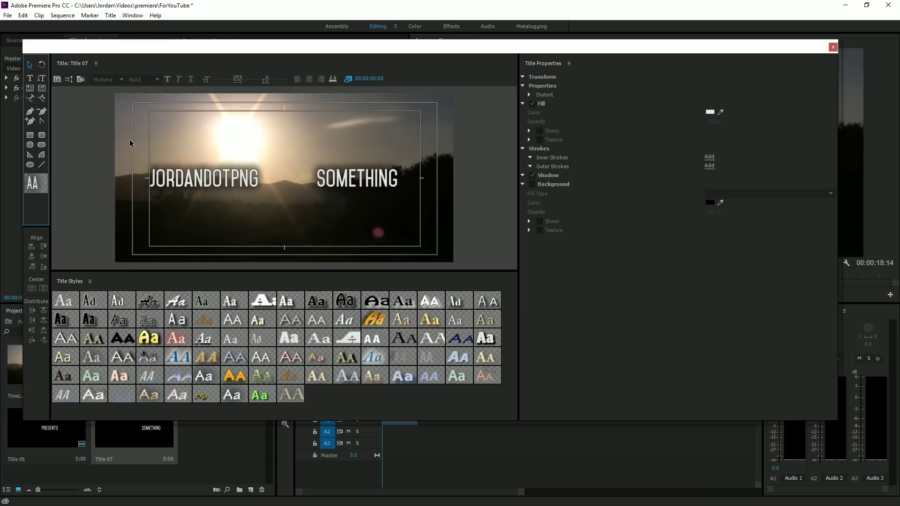
pyautogui.hotkey('ctrl', 'z')
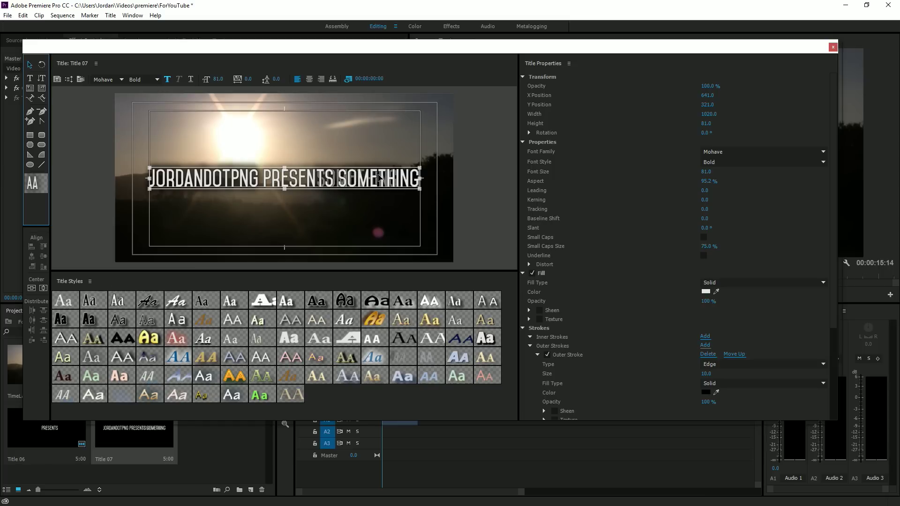
pyautogui.moveTo(378, 177); pyautogui.dragTo(376, 178)
pyautogui.hotkey('ctrl', 'z')
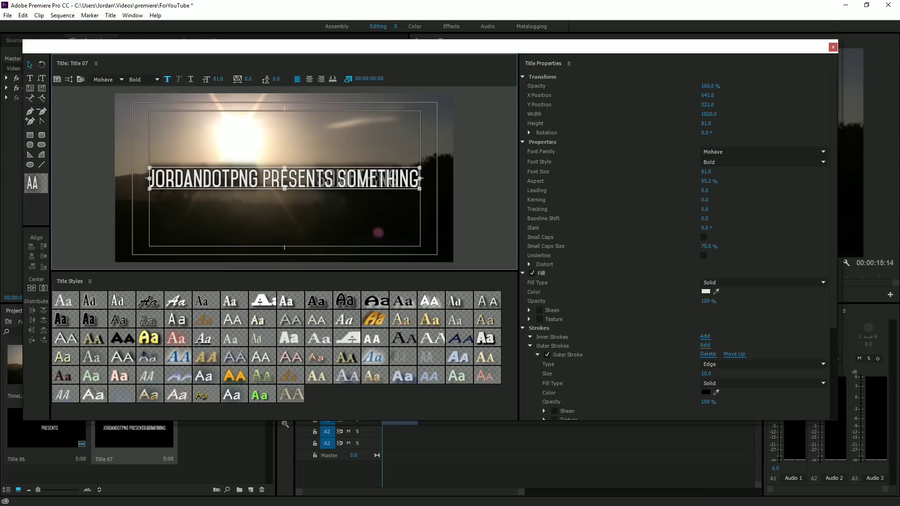
# Step: Fine-tune SOMETHING's position, then delete the full-sentence text line
pyautogui.click(333, 180)
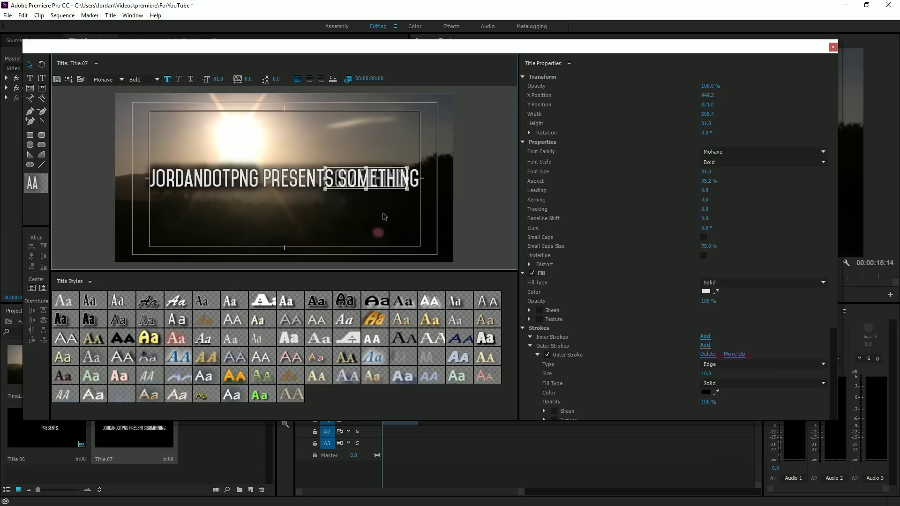
pyautogui.press('Left')
pyautogui.press('Left')
pyautogui.press('Left')
pyautogui.press('Right')
pyautogui.press('Right')
pyautogui.press('Right')
pyautogui.press('Right')
pyautogui.press('Right')
pyautogui.press('Right')
pyautogui.press('Right')
pyautogui.press('Right')
pyautogui.press('Right')
pyautogui.press('Right')
pyautogui.press('Right')
pyautogui.press('Right')
pyautogui.press('Right')
pyautogui.press('Right')
pyautogui.press('Right')
pyautogui.press('Right')
pyautogui.press('Right')
pyautogui.press('Right')
pyautogui.press('Right')
pyautogui.press('Right')
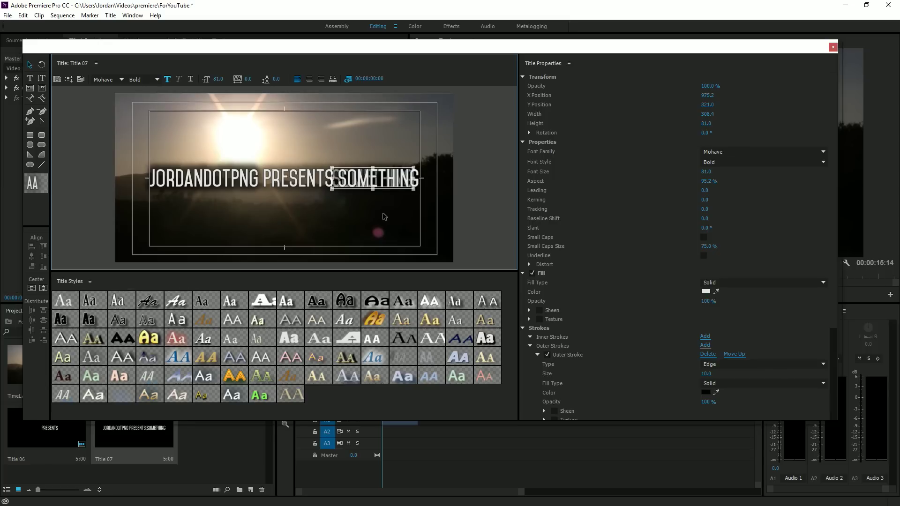
pyautogui.press('Right')
pyautogui.press('Right')
pyautogui.press('Right')
pyautogui.press('Right')
pyautogui.press('Right')
pyautogui.press('Right')
pyautogui.press('Right')
pyautogui.press('Right')
pyautogui.press('Right')
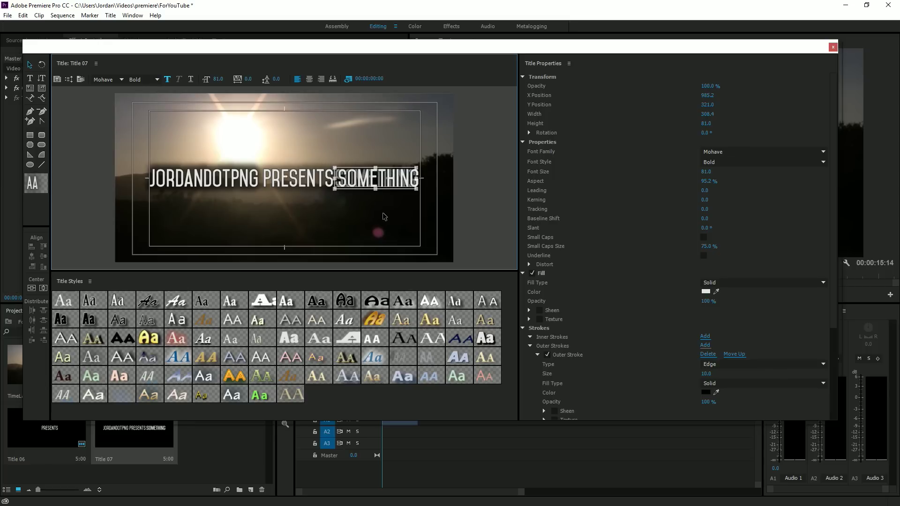
pyautogui.press('Right')
pyautogui.press('Right')
pyautogui.press('Right')
pyautogui.press('Right')
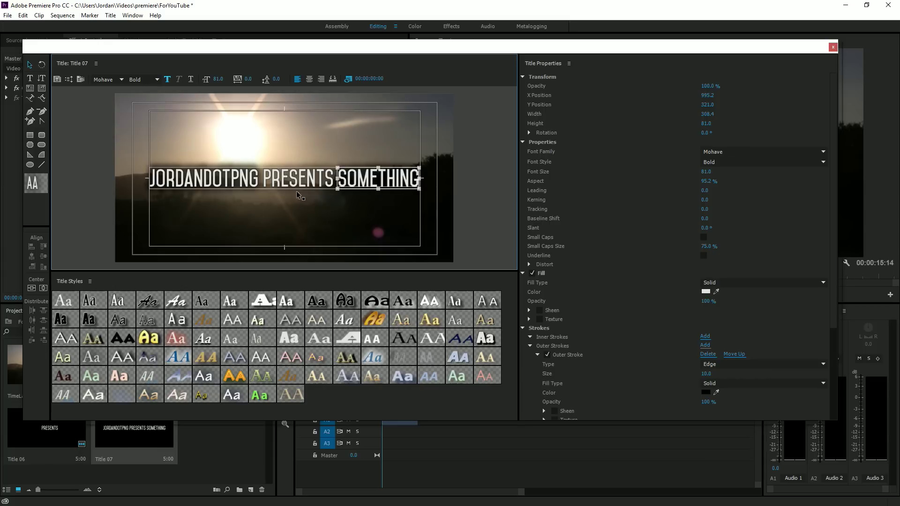
pyautogui.click(275, 187)
pyautogui.press('Delete')
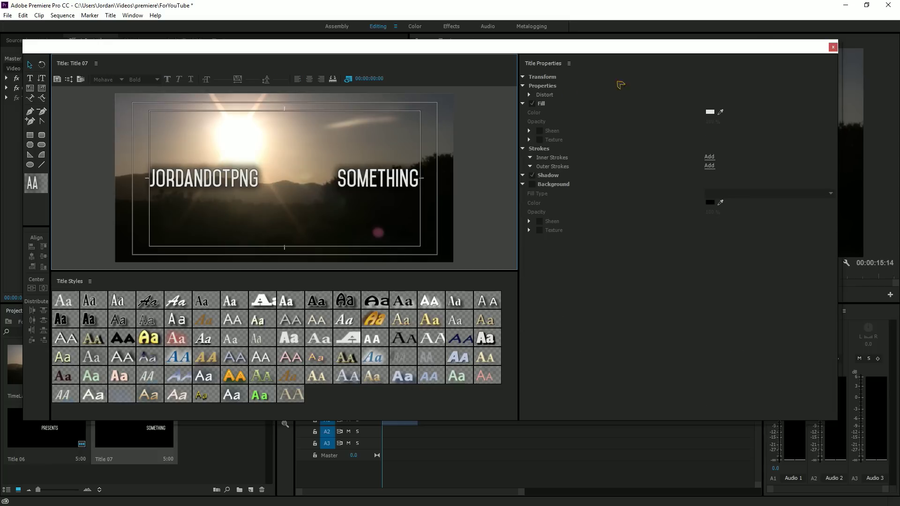
# Step: Put Title 07 on a new V4 track above the other titles, then bring up the Ablaze music video
pyautogui.click(833, 47)
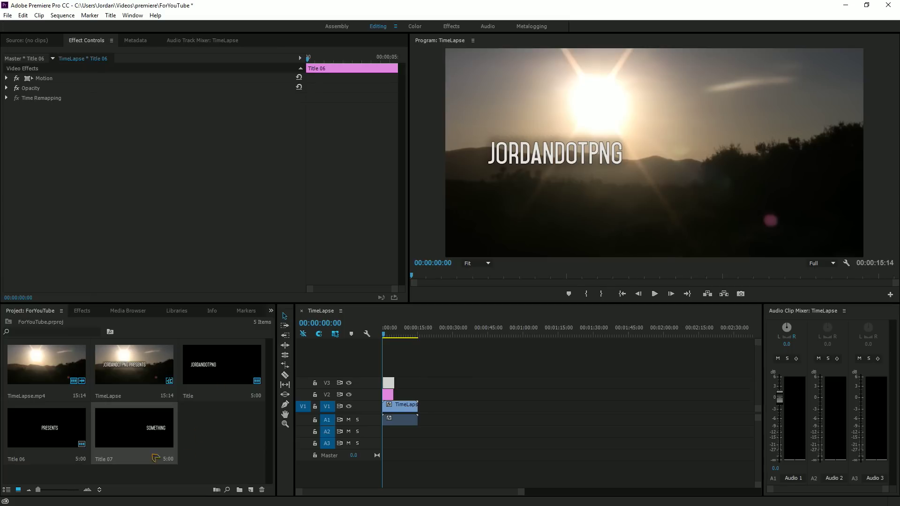
pyautogui.moveTo(155, 458); pyautogui.dragTo(387, 382)
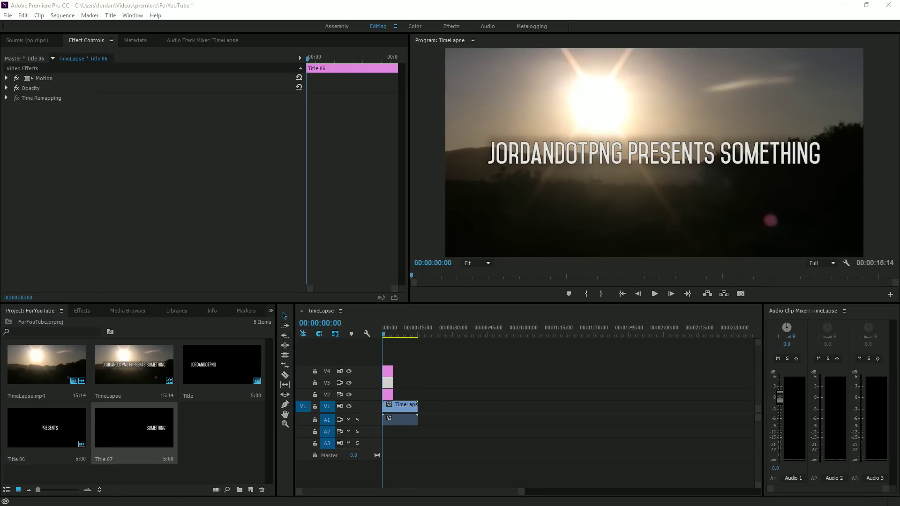
pyautogui.moveTo(899, 120); pyautogui.dragTo(444, 4)
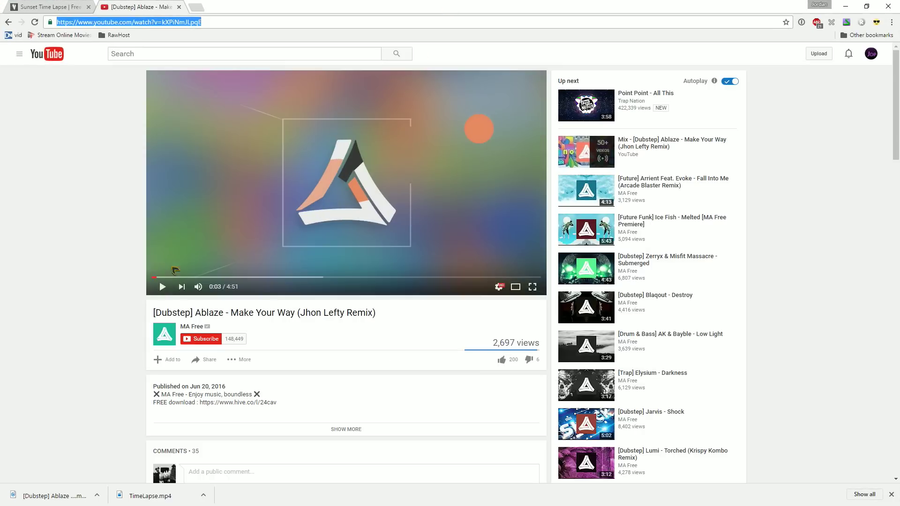
# Step: Copy the web address of the 'Ablaze - Make Your Way (Jhon Lefty Remix)' video
pyautogui.click(194, 326)
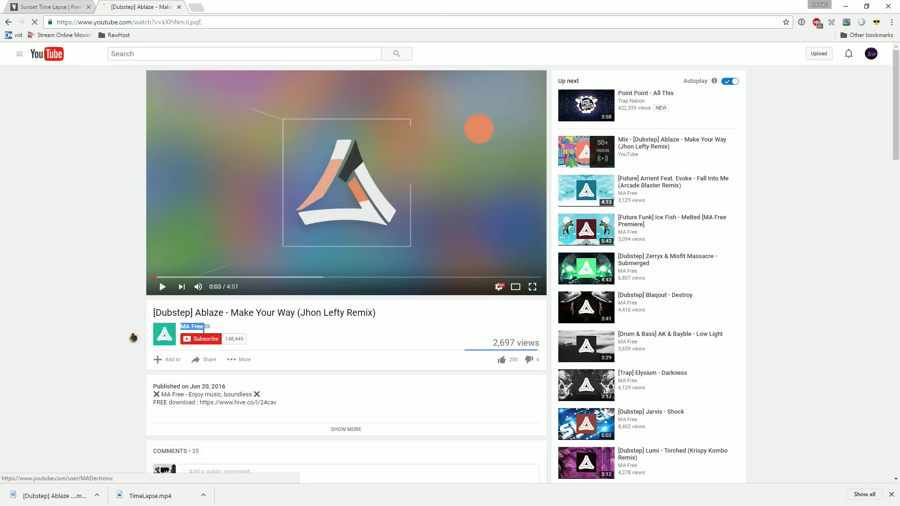
pyautogui.moveTo(318, 406); pyautogui.dragTo(123, 403)
pyautogui.click(118, 406)
pyautogui.click(209, 23)
pyautogui.hotkey('ctrl', 'c')
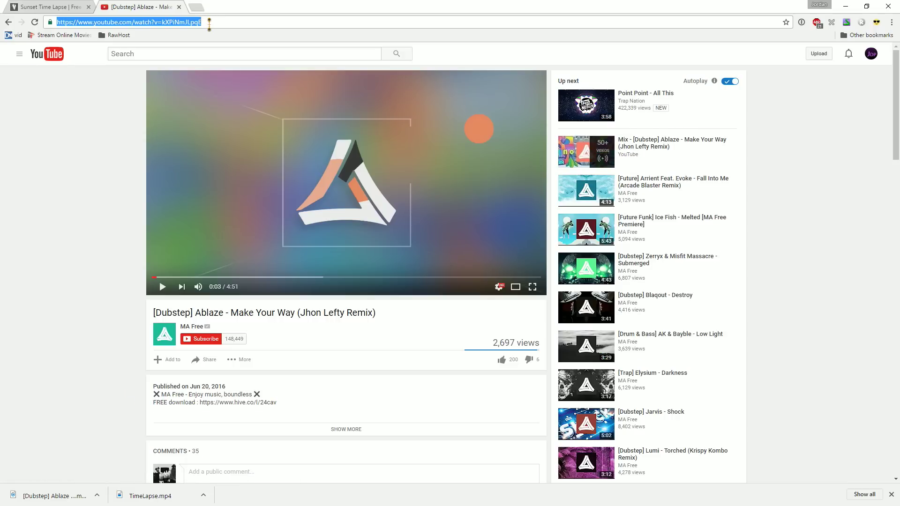
# Step: Convert the video to mp3 on youtube-mp3.org and close the converter tab
pyautogui.hotkey('ctrl', 't')
pyautogui.write('youtube-mp3.org')
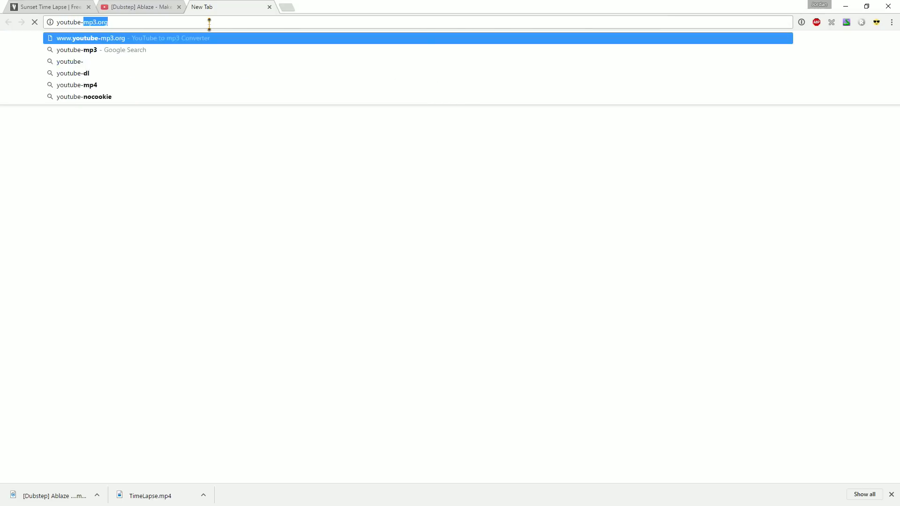
pyautogui.press('Return')
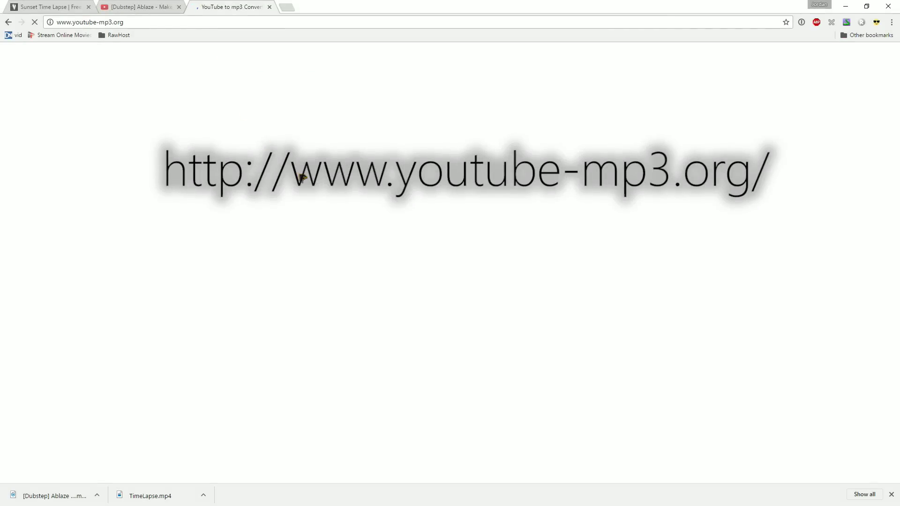
pyautogui.click(404, 118)
pyautogui.hotkey('ctrl', 'v')
pyautogui.click(406, 129)
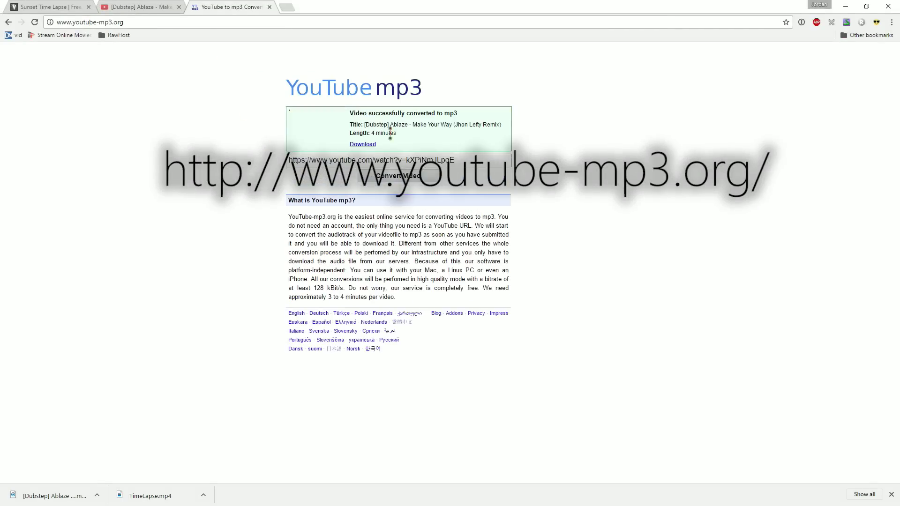
pyautogui.middleClick(238, 5)
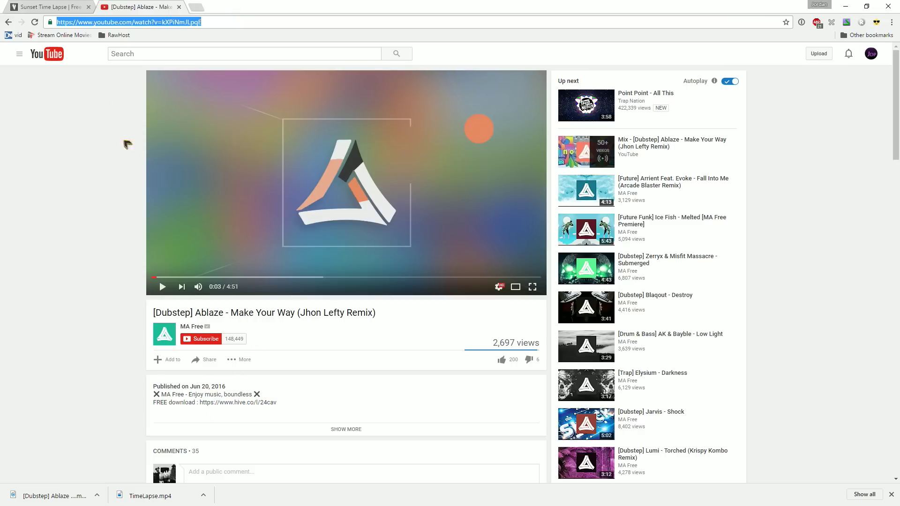
# Step: Place the Ablaze dubstep mp3 on track A2 and trim it to end with the 15:14 time-lapse clip
pyautogui.click(846, 6)
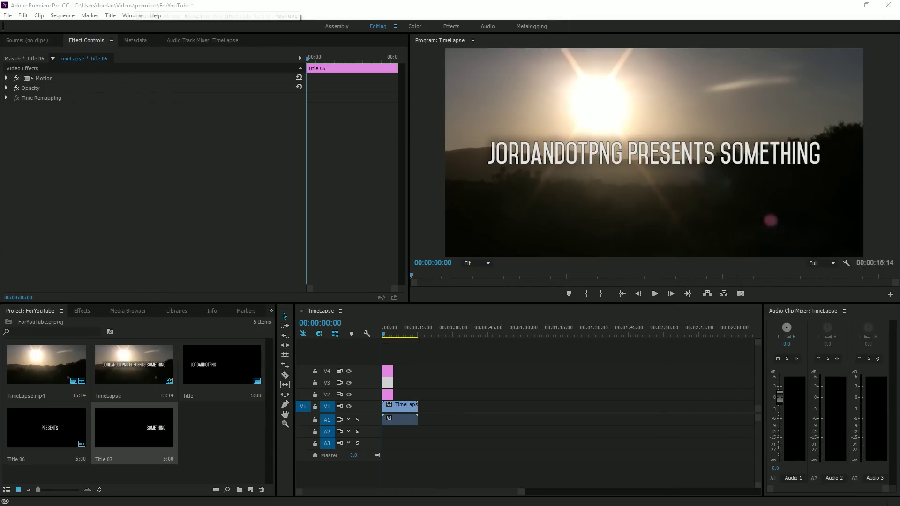
pyautogui.moveTo(609, 450); pyautogui.dragTo(380, 435)
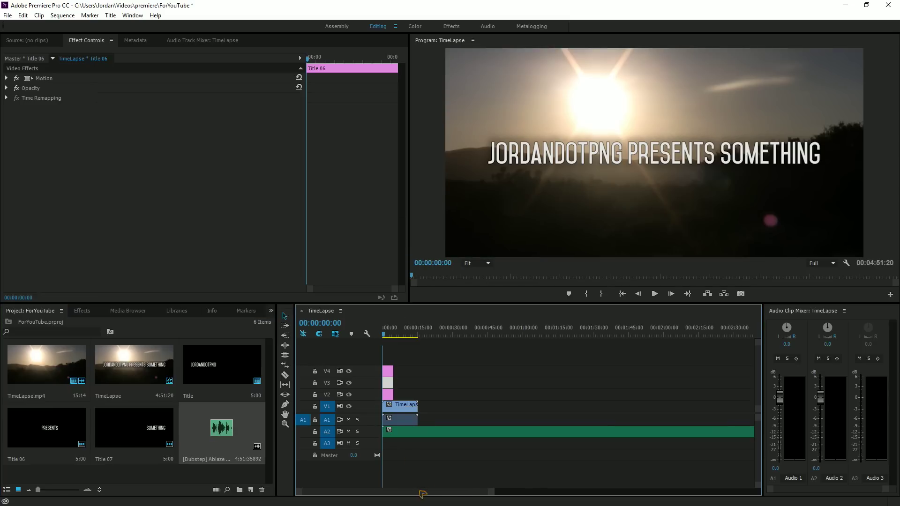
pyautogui.moveTo(489, 493); pyautogui.dragTo(727, 492)
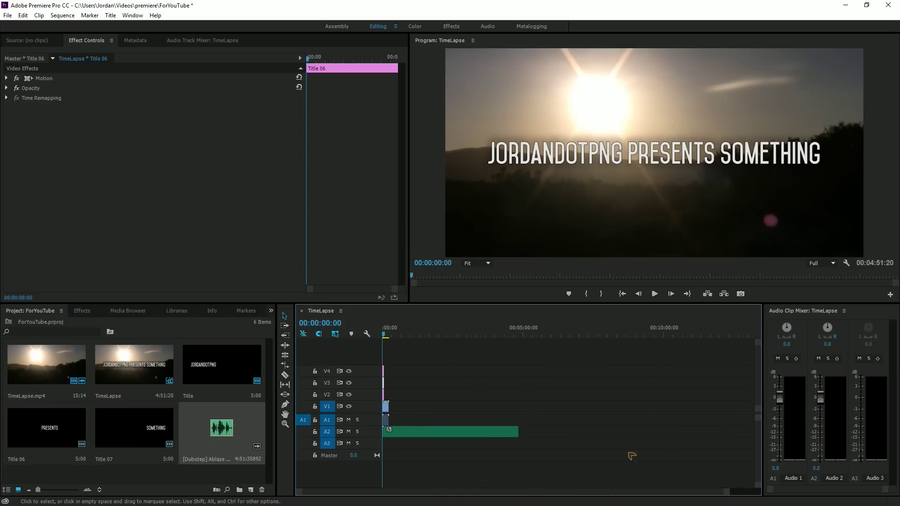
pyautogui.moveTo(519, 432); pyautogui.dragTo(390, 430)
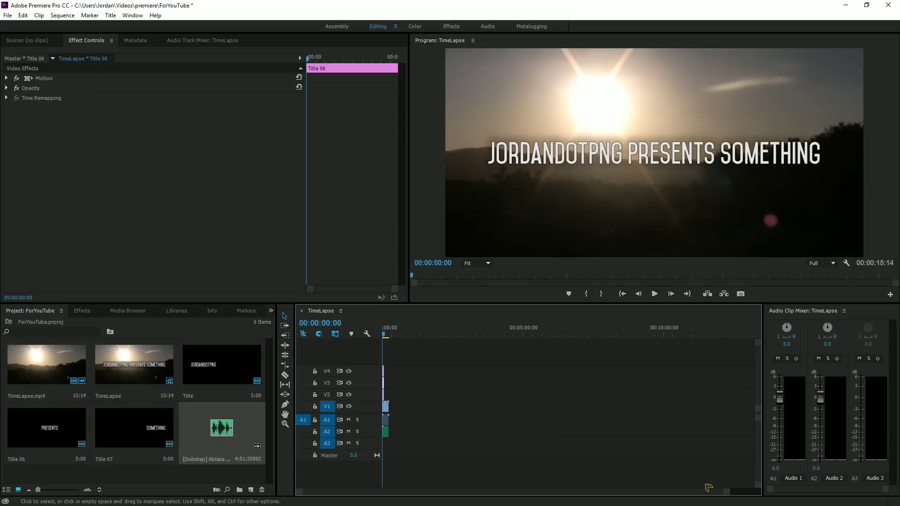
pyautogui.moveTo(726, 492); pyautogui.dragTo(588, 486)
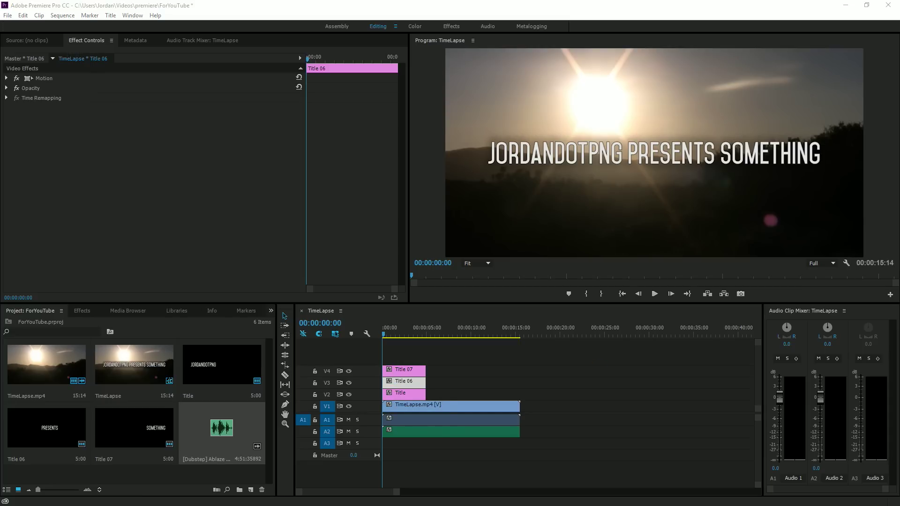
# Step: Play the intro titles with the Ablaze music, then stop the playhead at 00:00:03:11
pyautogui.click(613, 402)
pyautogui.click(431, 357)
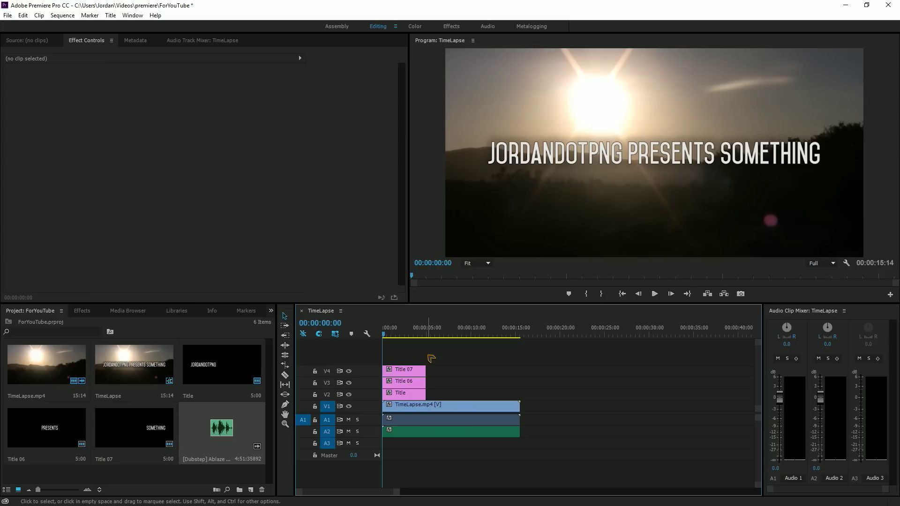
pyautogui.press('space')
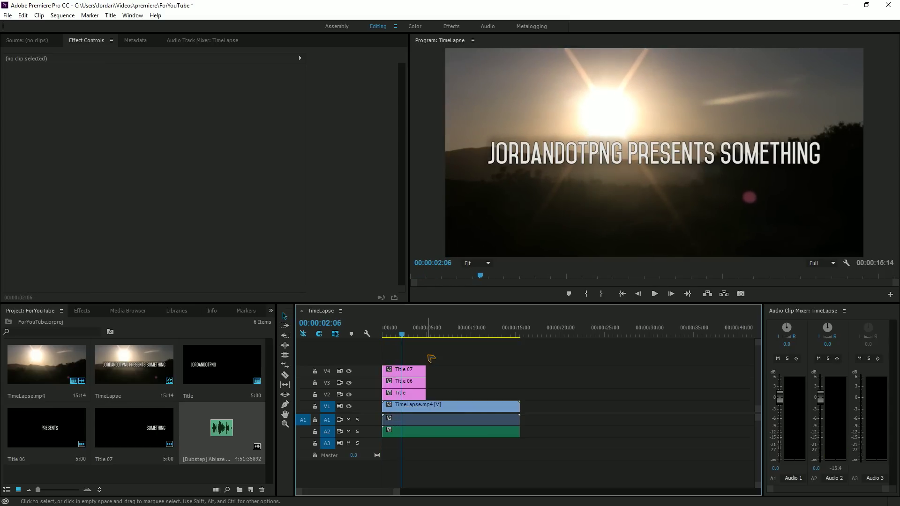
pyautogui.press('space')
pyautogui.press('space')
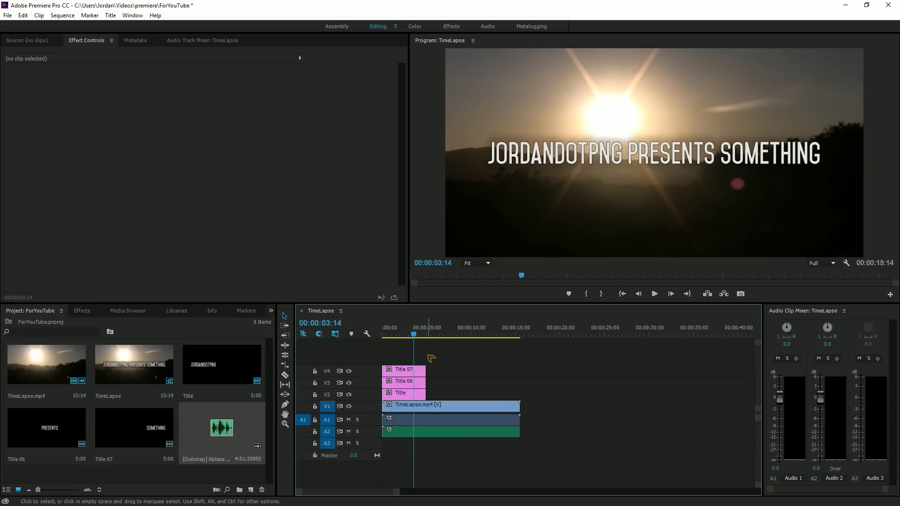
pyautogui.press('Left')
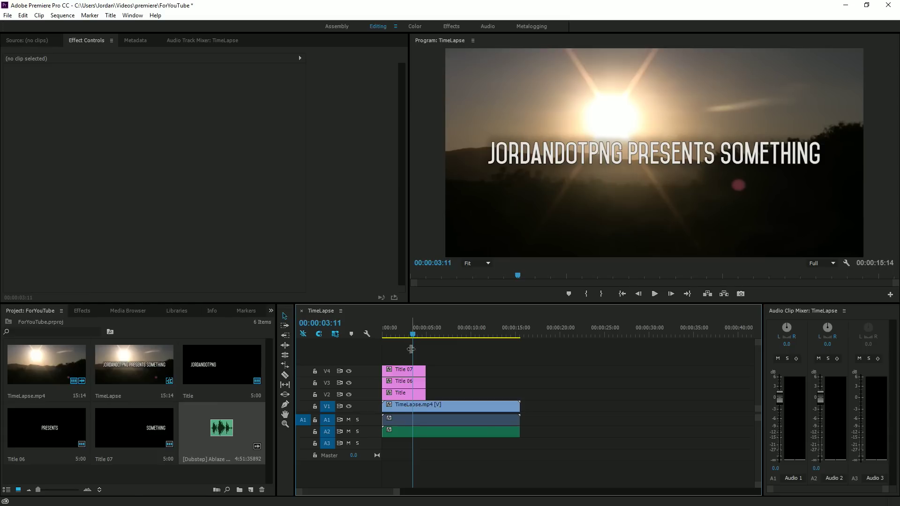
pyautogui.click(402, 424)
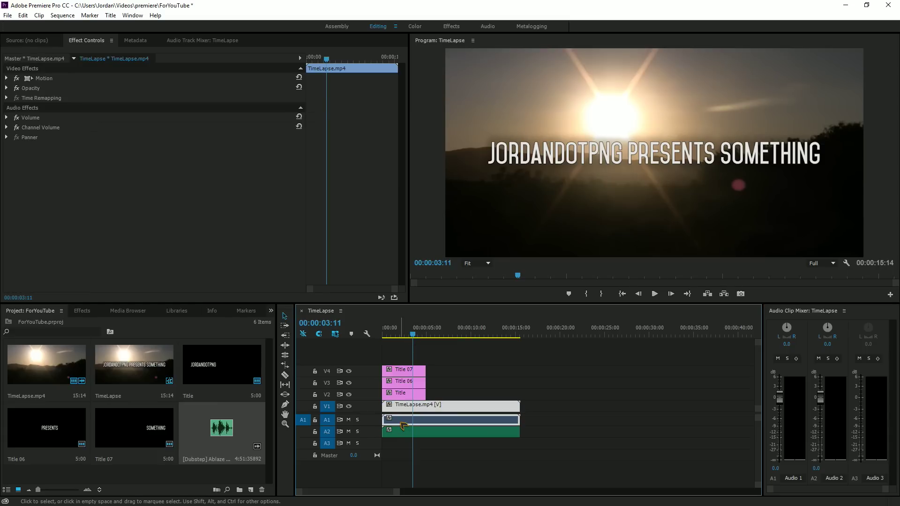
pyautogui.click(403, 432)
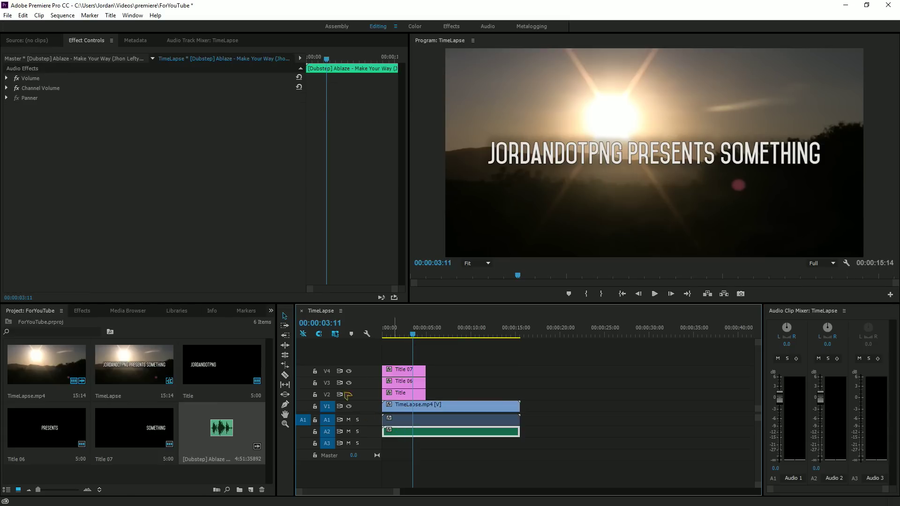
pyautogui.click(7, 87)
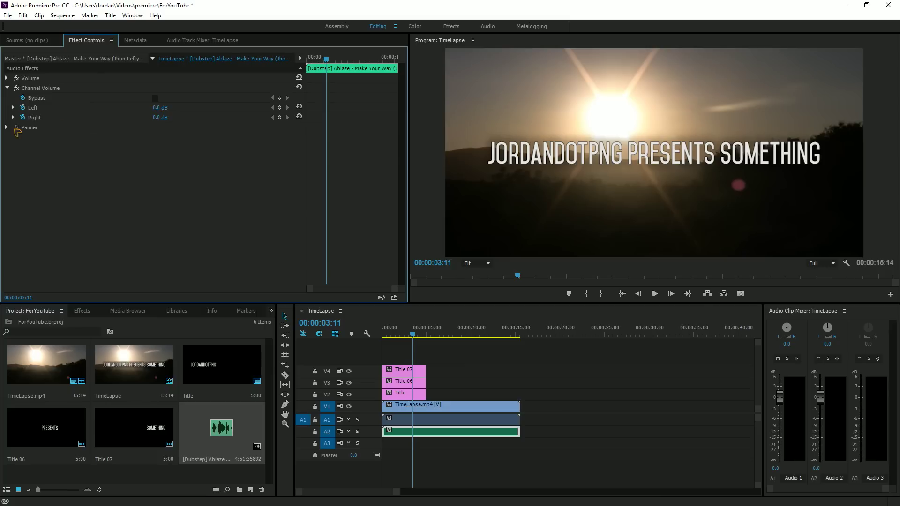
pyautogui.click(7, 78)
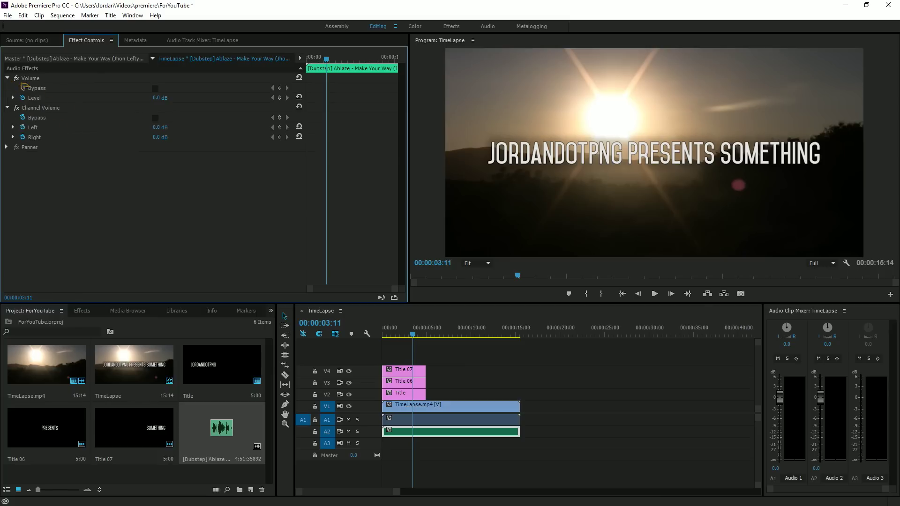
pyautogui.moveTo(160, 98)
pyautogui.mouseDown()
pyautogui.moveTo(126, 98)
pyautogui.moveTo(150, 99)
pyautogui.mouseUp()
pyautogui.press('space')
pyautogui.press('space')
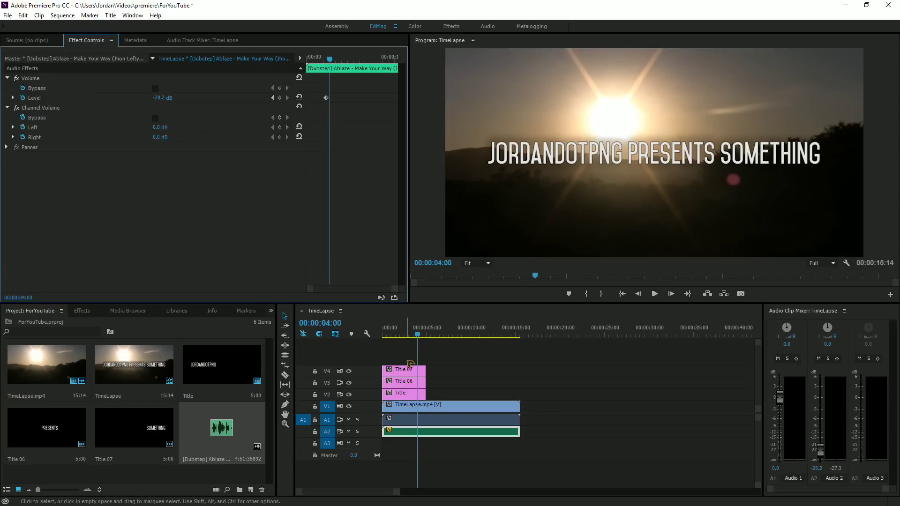
pyautogui.moveTo(416, 335); pyautogui.dragTo(353, 344)
pyautogui.press('space')
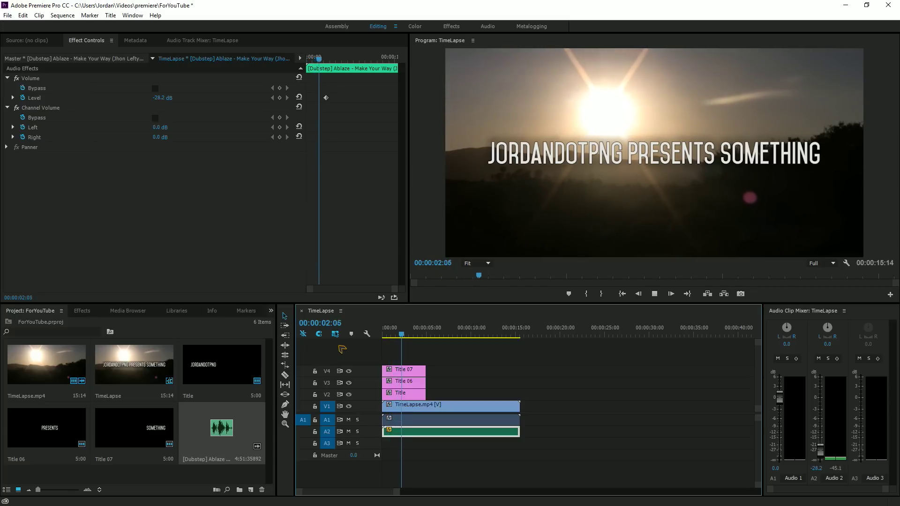
pyautogui.press('space')
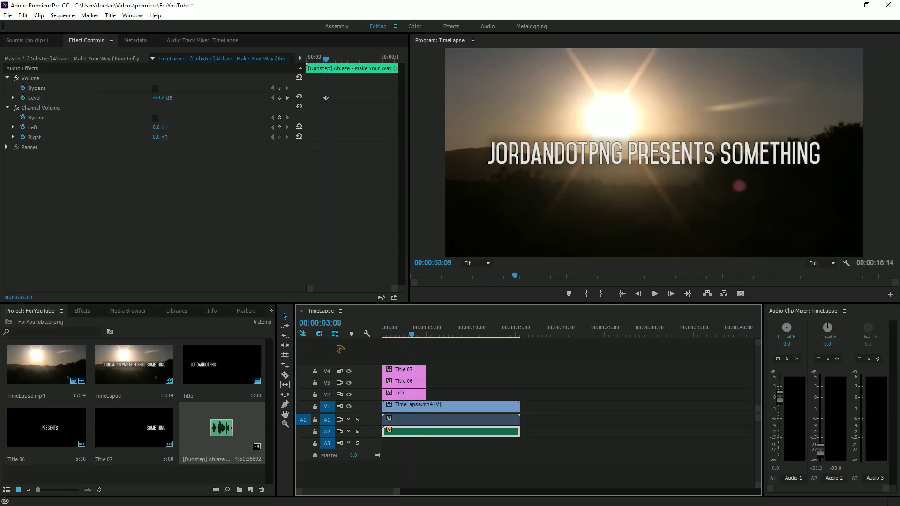
pyautogui.click(412, 335)
pyautogui.press('space')
pyautogui.press('space')
pyautogui.click(411, 336)
pyautogui.press('space')
pyautogui.press('space')
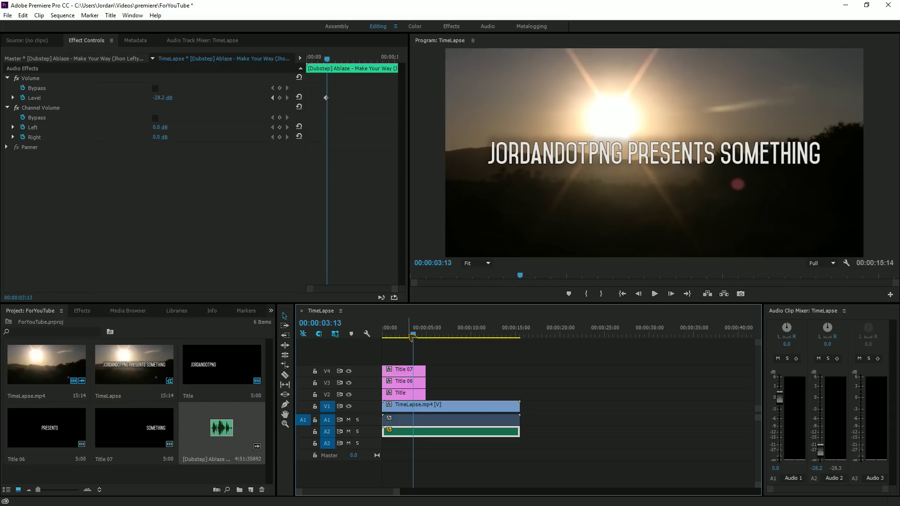
# Step: Move the first title clip on V2 to start at 00:00:03:11
pyautogui.moveTo(412, 335); pyautogui.dragTo(412, 339)
pyautogui.moveTo(392, 394); pyautogui.dragTo(422, 394)
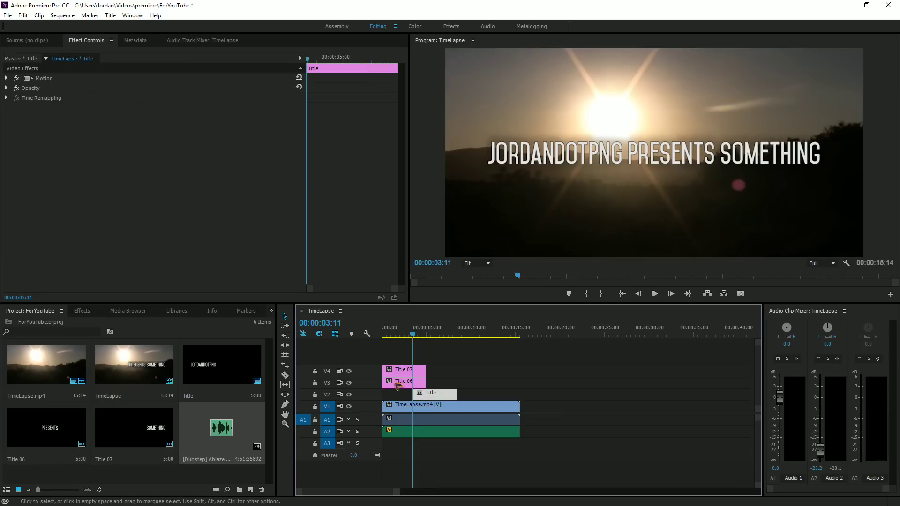
pyautogui.press('space')
pyautogui.press('space')
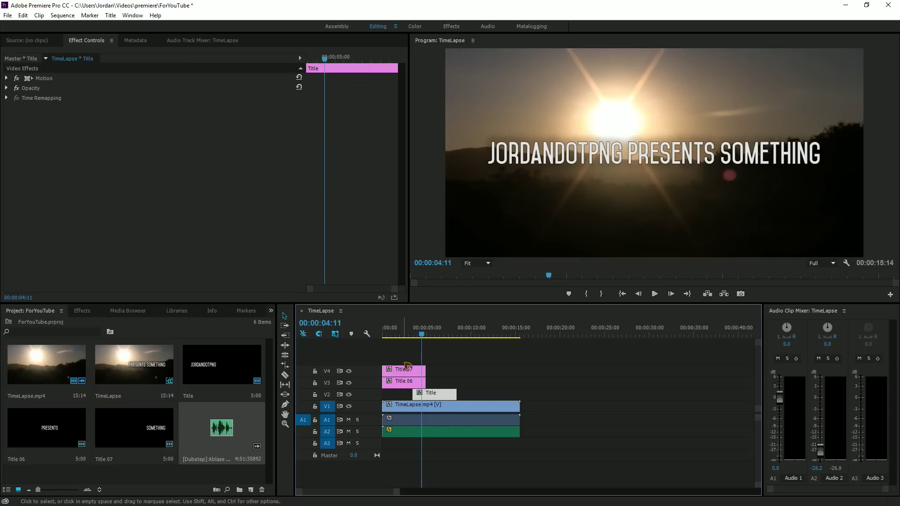
pyautogui.moveTo(422, 336); pyautogui.dragTo(416, 336)
pyautogui.press('space')
pyautogui.press('space')
pyautogui.press('space')
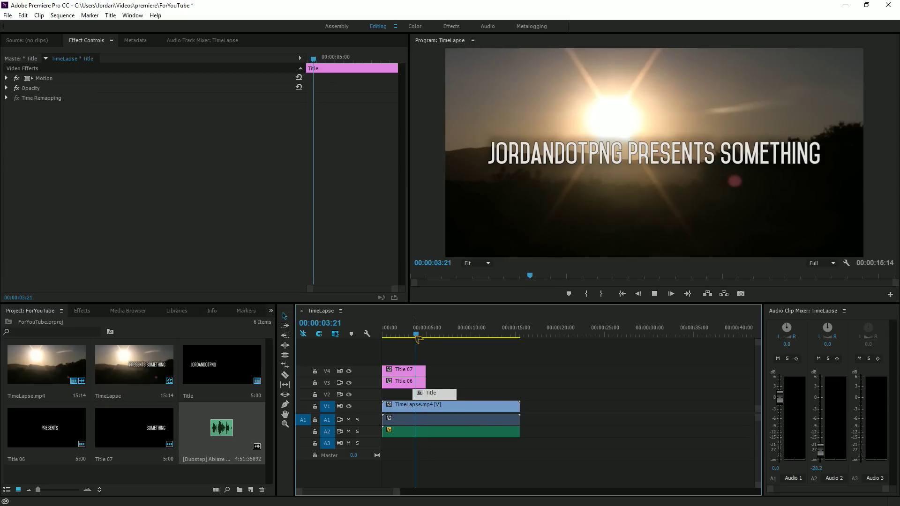
# Step: Move the PRESENTS title, Title 06 on V3, to start at 00:00:04:08
pyautogui.click(415, 335)
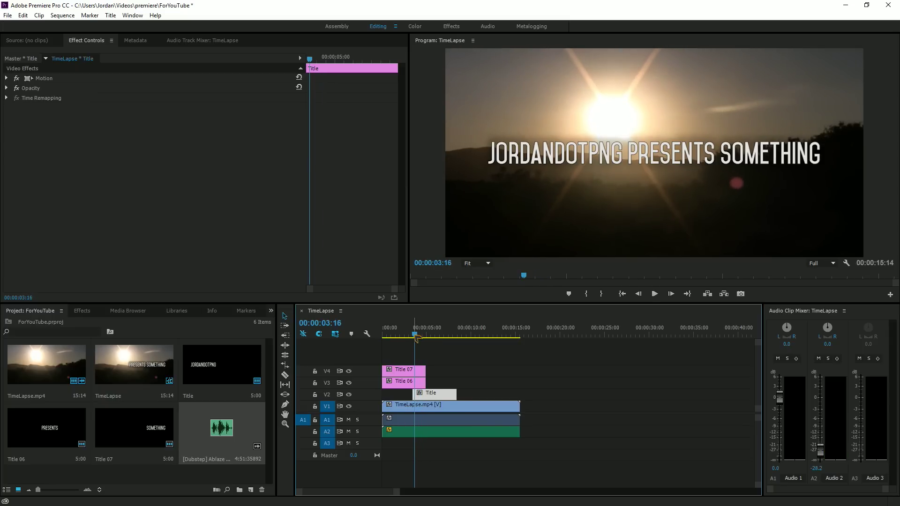
pyautogui.press('space')
pyautogui.press('space')
pyautogui.press('space')
pyautogui.press('space')
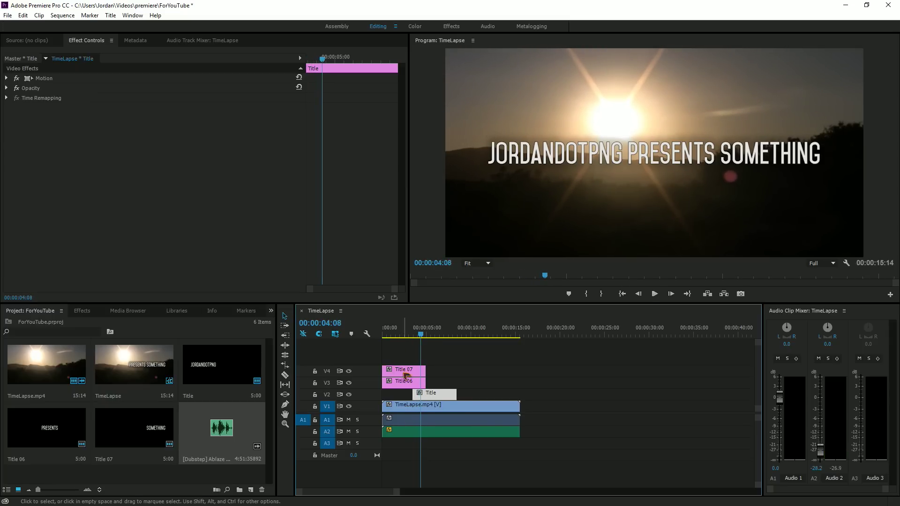
pyautogui.moveTo(406, 379); pyautogui.dragTo(444, 381)
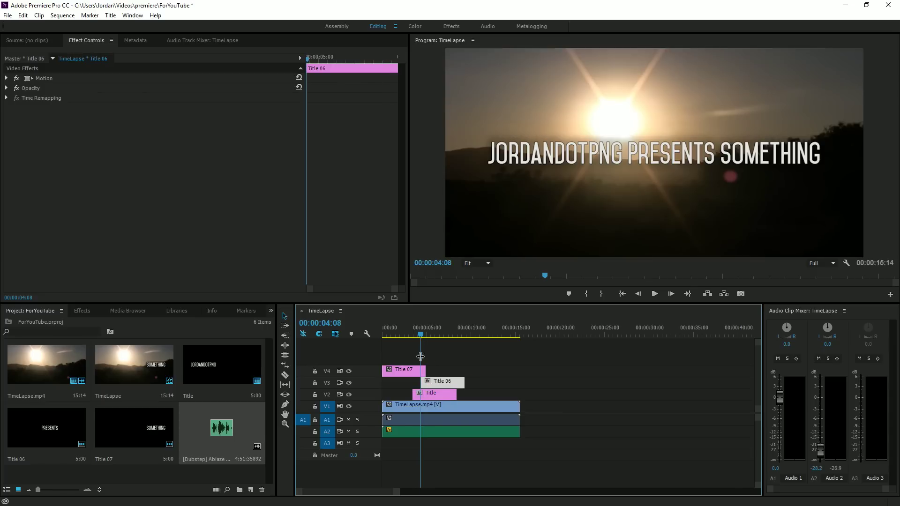
pyautogui.press('space')
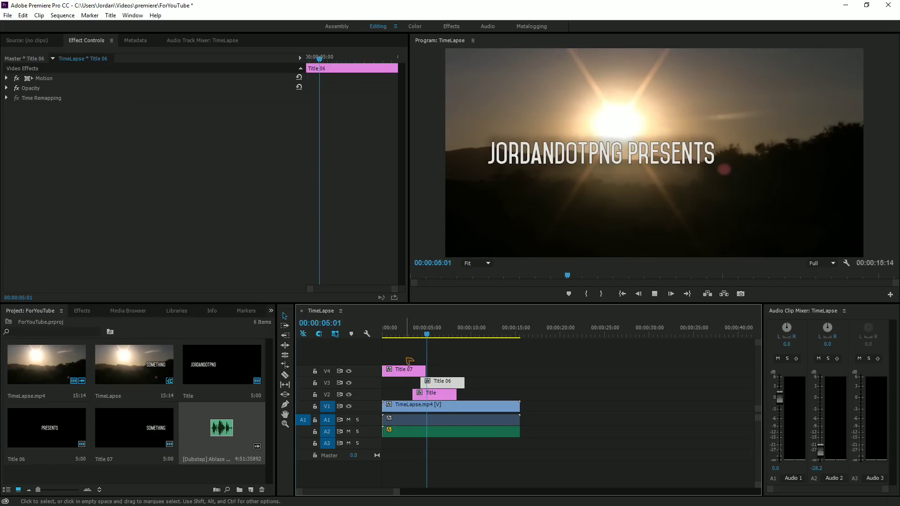
pyautogui.press('space')
# Step: Move the SOMETHING title, Title 07 on V4, to start at about 00:00:05:00 and replay the intro
pyautogui.click(425, 337)
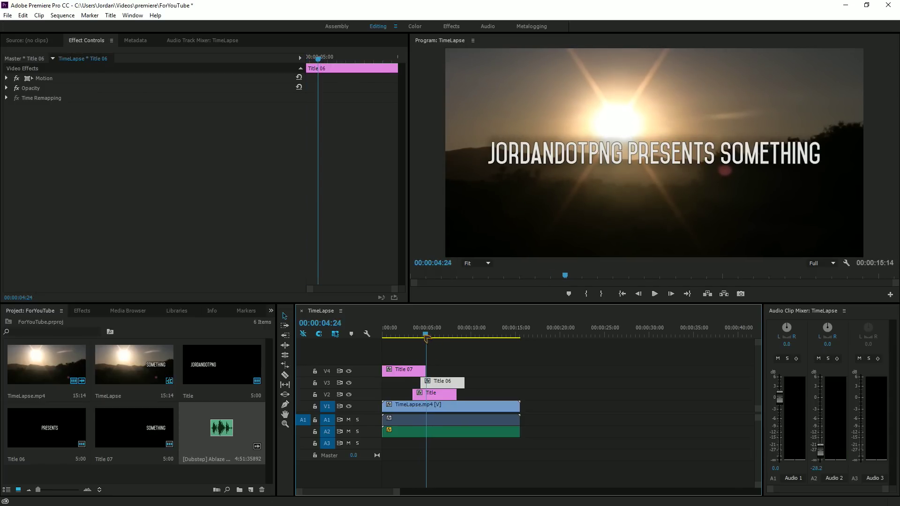
pyautogui.press('space')
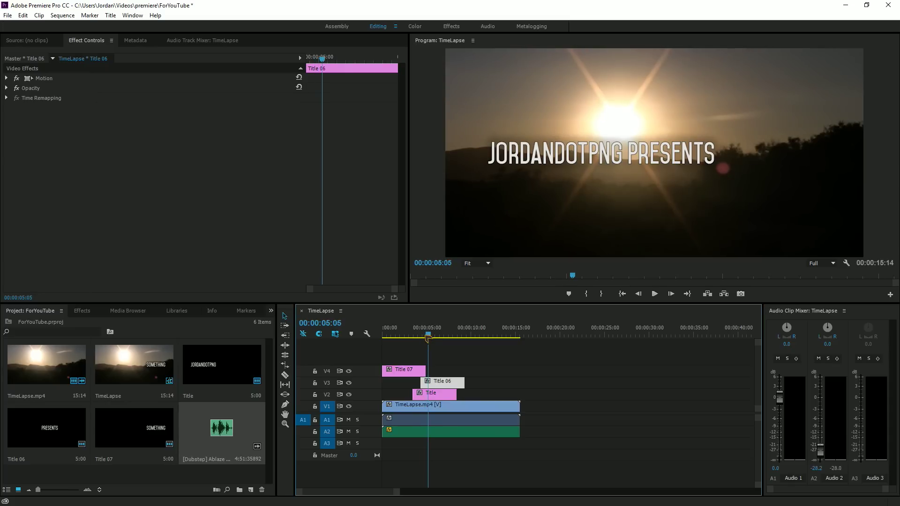
pyautogui.moveTo(427, 338); pyautogui.dragTo(427, 338)
pyautogui.moveTo(403, 370); pyautogui.dragTo(447, 373)
pyautogui.moveTo(426, 339); pyautogui.dragTo(364, 346)
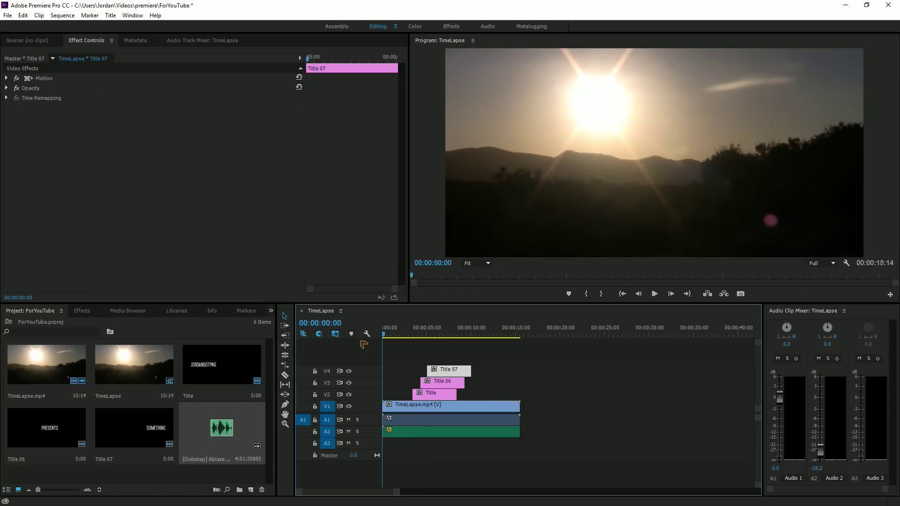
pyautogui.press('space')
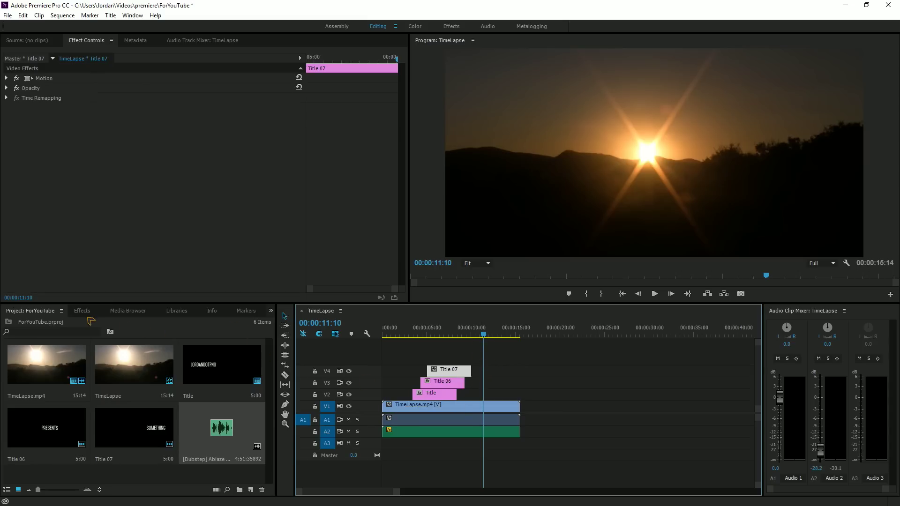
# Step: Apply Gaussian Blur to TimeLapse.mp4 on V1 with Blurriness 23, checking the footage around 11:15
pyautogui.click(82, 311)
pyautogui.click(61, 323)
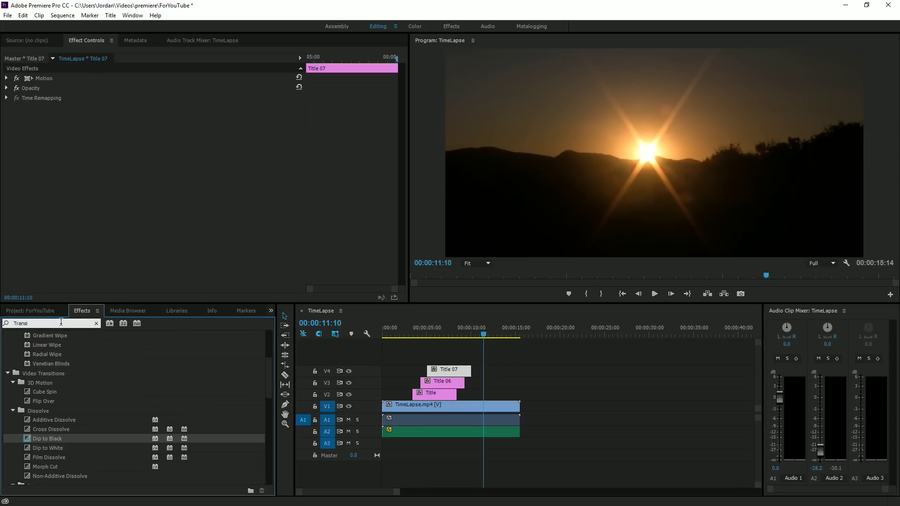
pyautogui.write('Gaus')
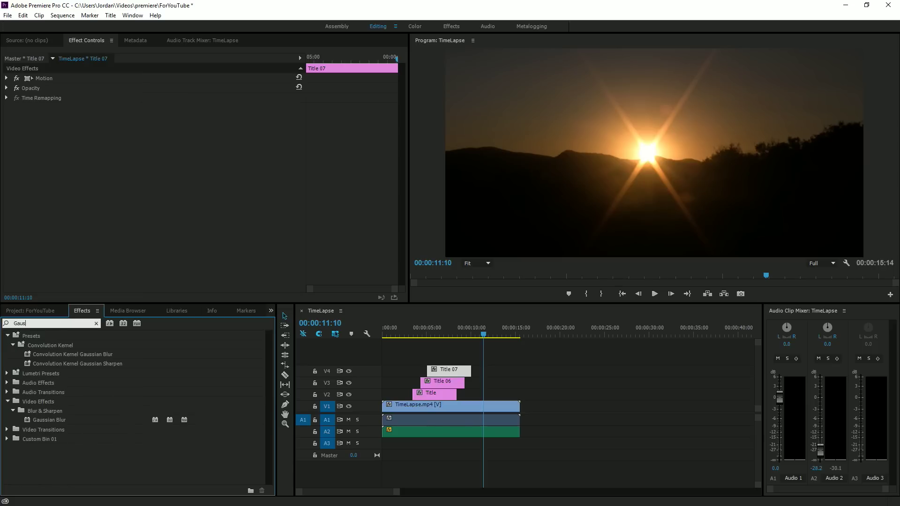
pyautogui.moveTo(50, 419); pyautogui.dragTo(399, 409)
pyautogui.click(168, 125)
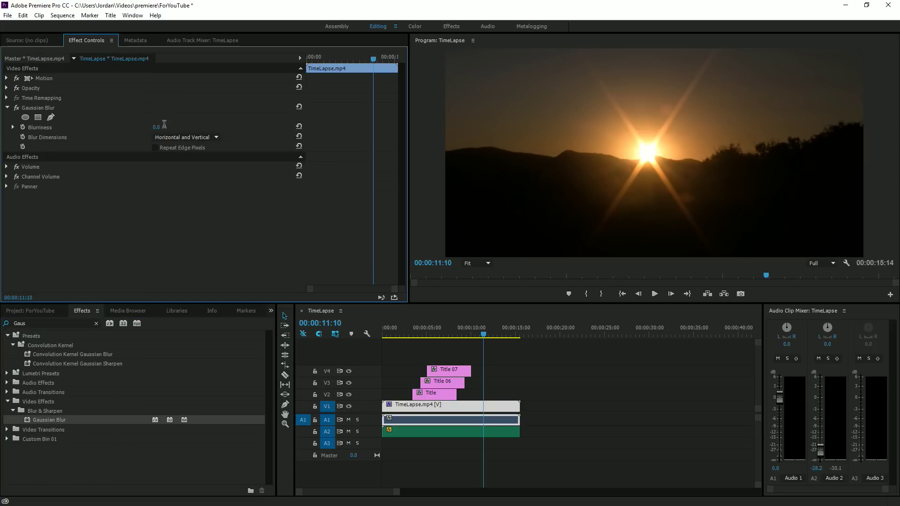
pyautogui.write('23')
pyautogui.press('Return')
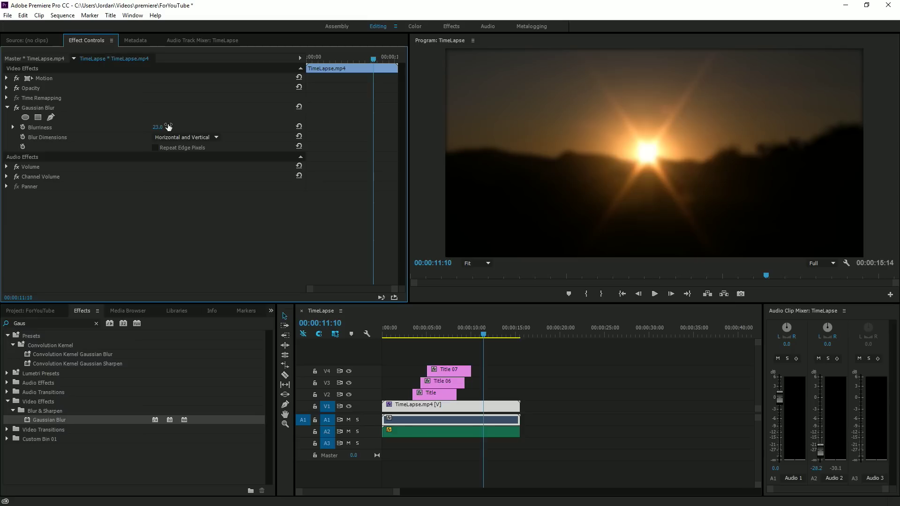
pyautogui.moveTo(484, 334)
pyautogui.mouseDown()
pyautogui.moveTo(448, 341)
pyautogui.moveTo(485, 342)
pyautogui.mouseUp()
pyautogui.click(485, 344)
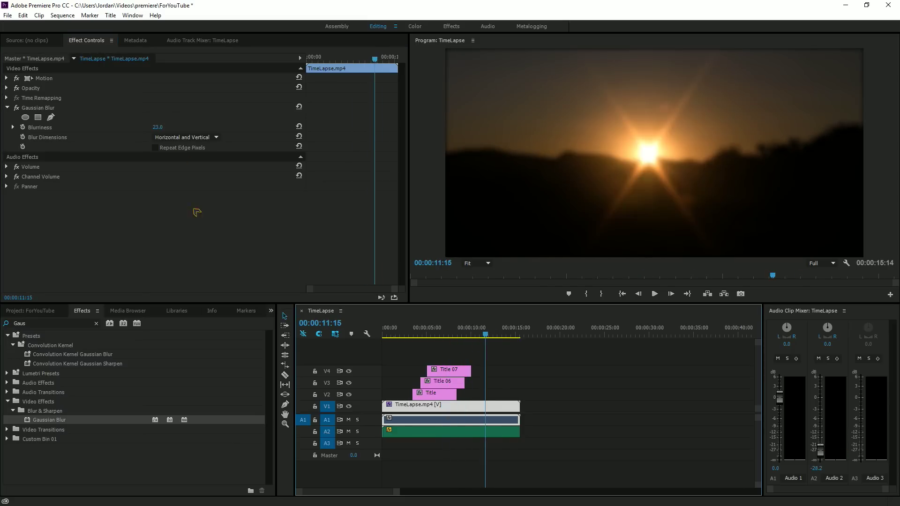
pyautogui.click(34, 322)
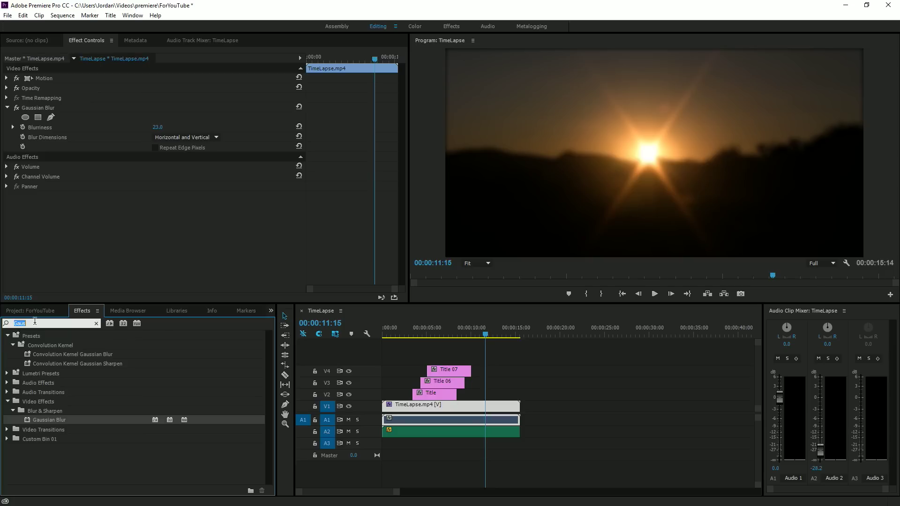
# Step: Add a Dip to White transition at the start of TimeLapse.mp4 and preview the opening
pyautogui.write('Dip')
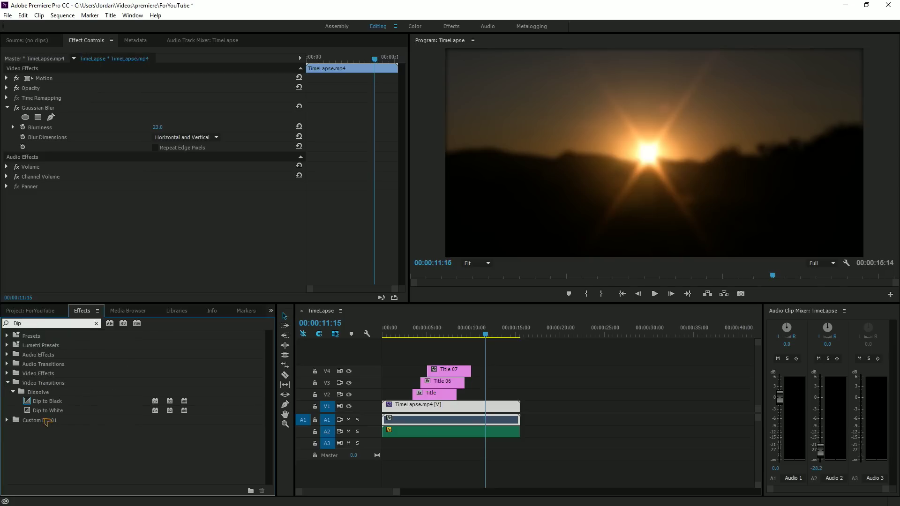
pyautogui.moveTo(48, 411); pyautogui.dragTo(320, 424)
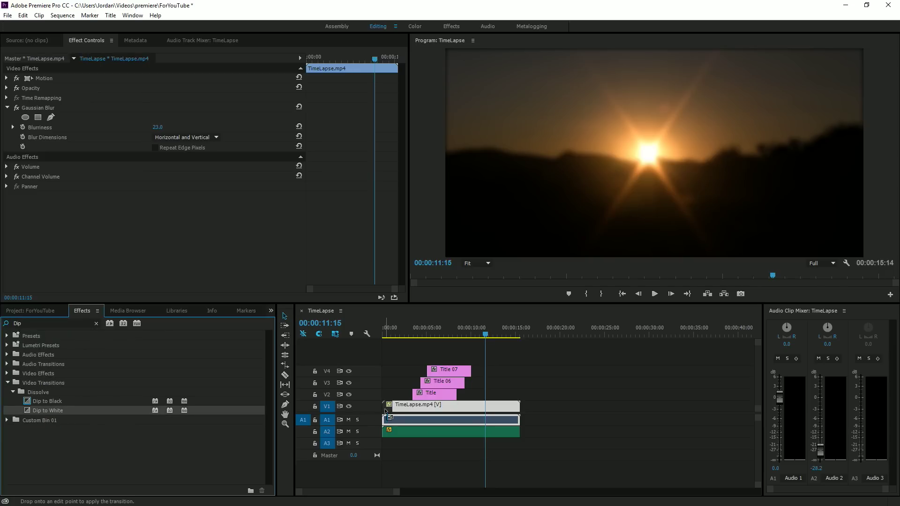
pyautogui.moveTo(385, 411); pyautogui.dragTo(386, 407)
pyautogui.press('Home')
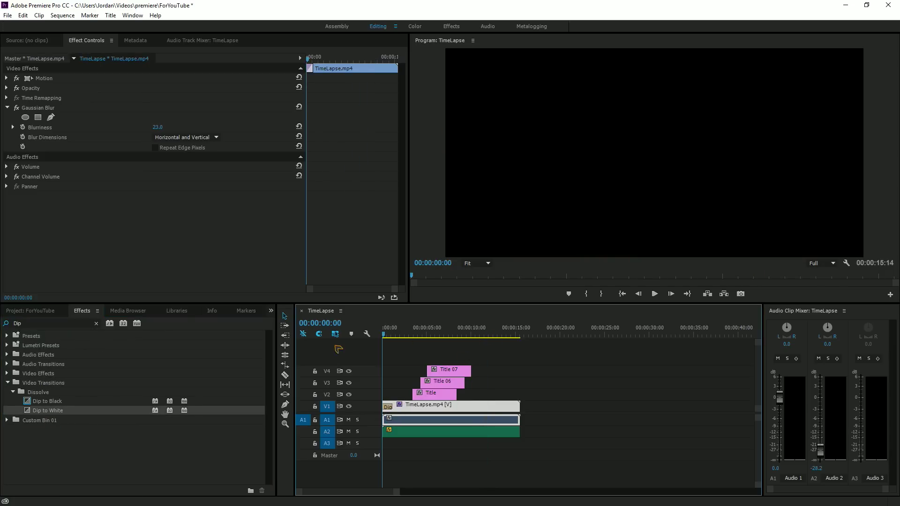
pyautogui.press('space')
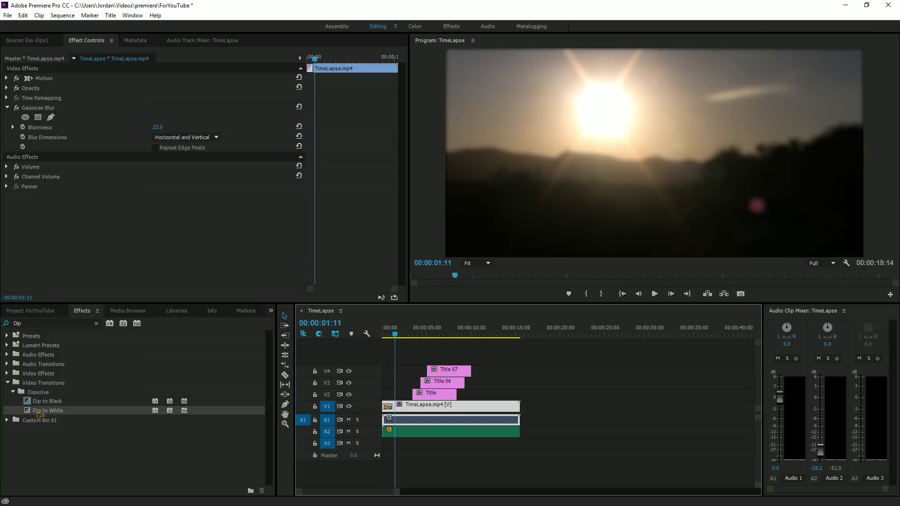
# Step: Add a Dip to White transition at the end of TimeLapse.mp4 and preview the closing fade
pyautogui.moveTo(41, 414); pyautogui.dragTo(439, 395)
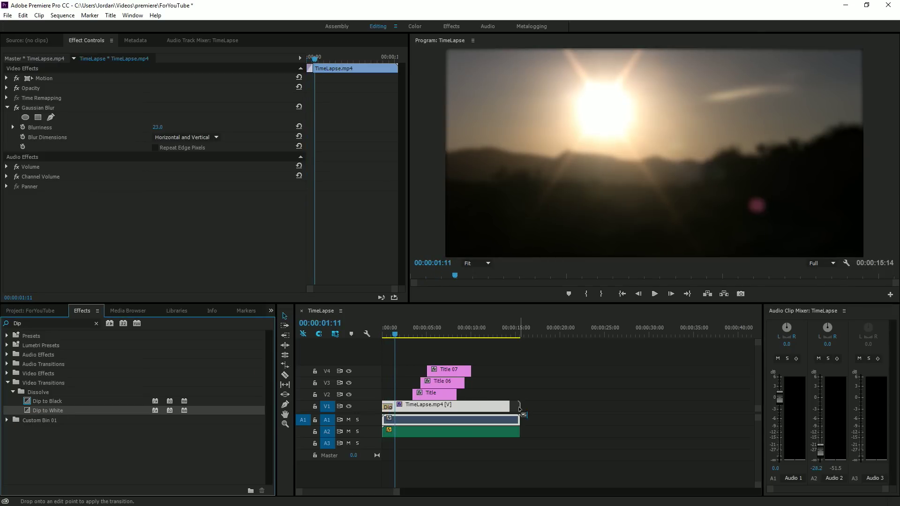
pyautogui.moveTo(519, 409); pyautogui.dragTo(518, 407)
pyautogui.click(506, 335)
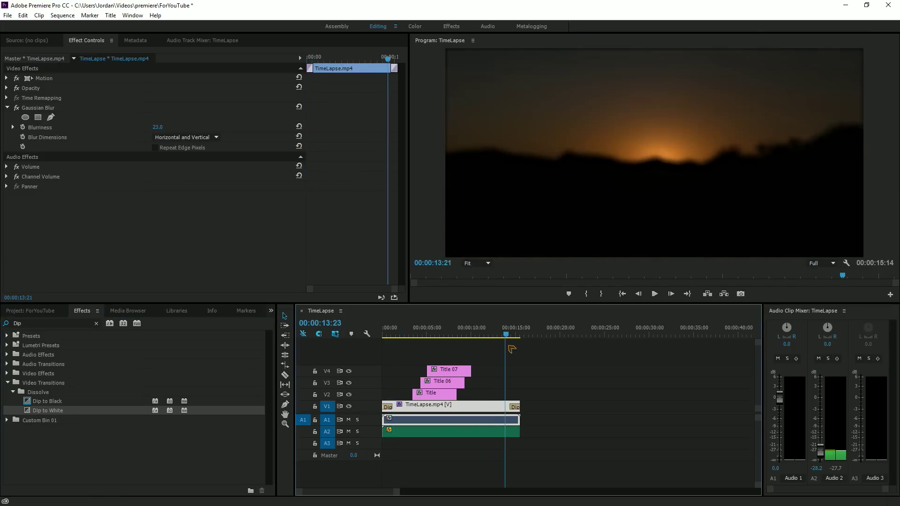
pyautogui.press('space')
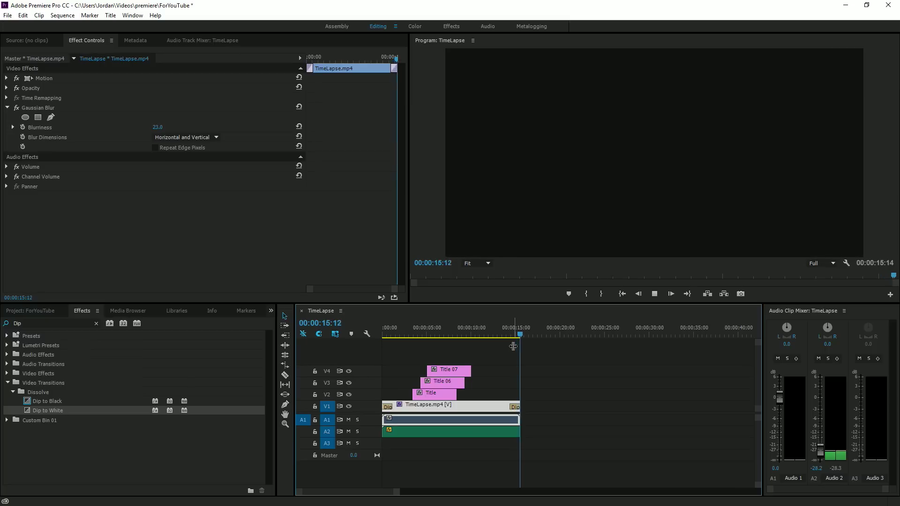
pyautogui.press('space')
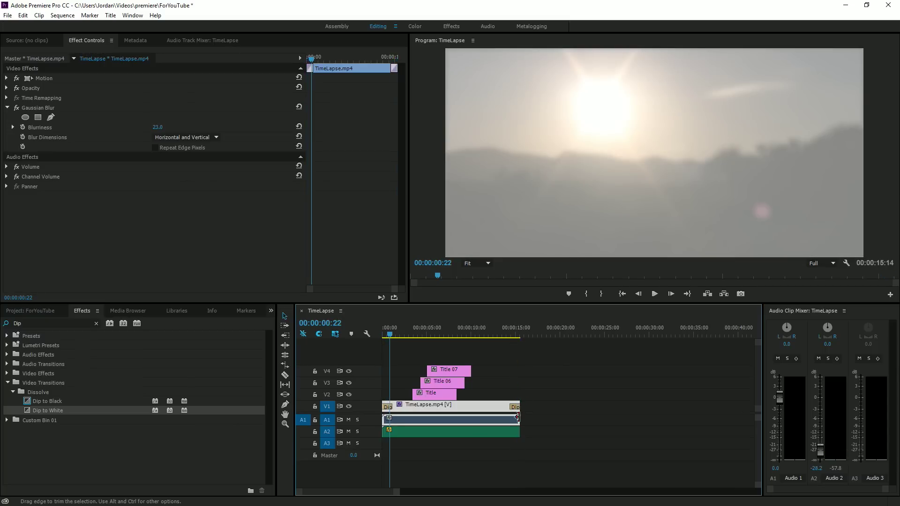